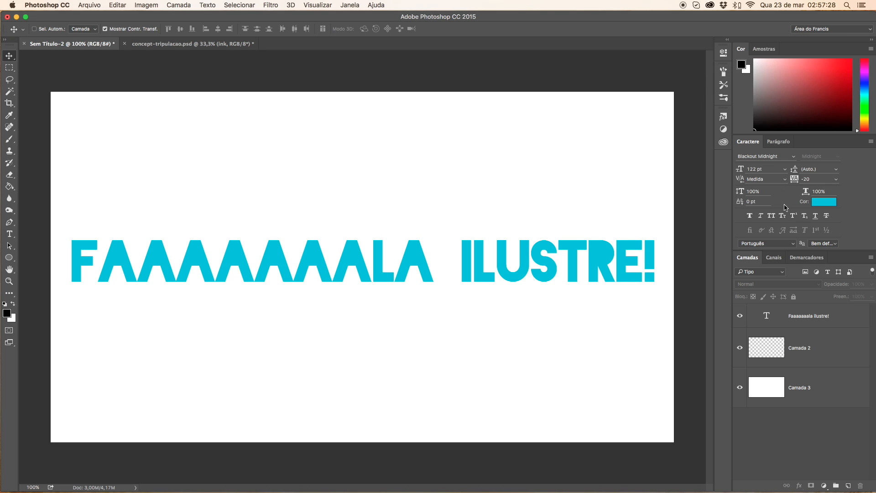
Collapse the character settings and create an empty layer group above the text layer.
double_click(811, 144)
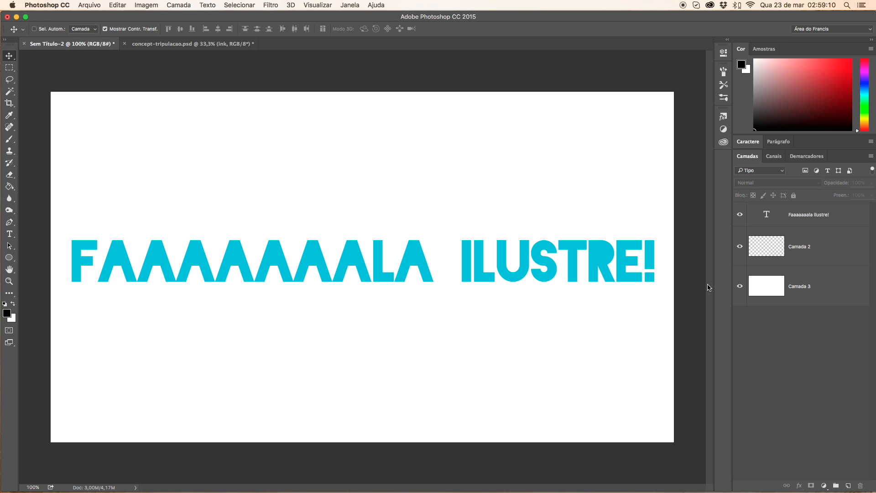
left_click(836, 484)
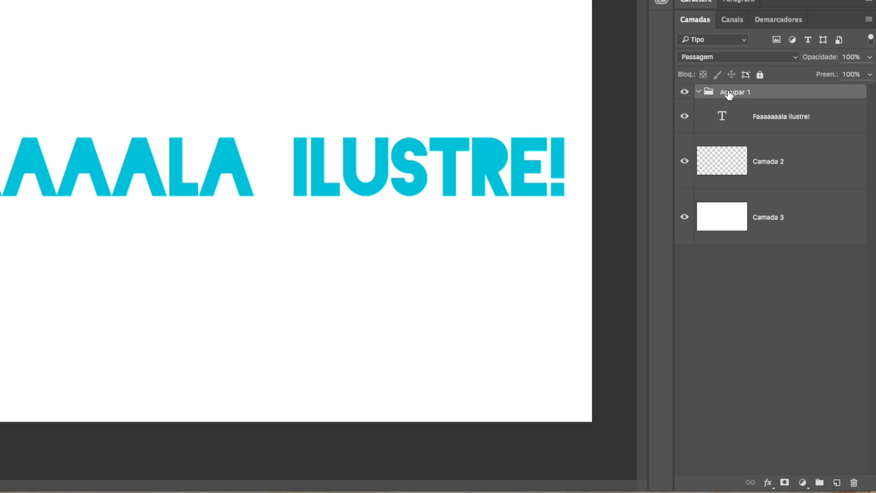
Select the text layer together with Camada 2 and combine them in a new group.
left_click(758, 120)
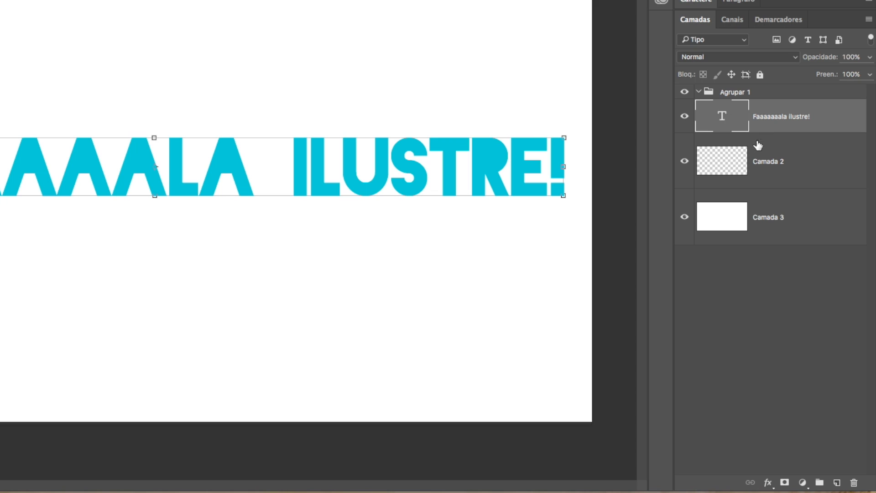
left_click(762, 166, "shift")
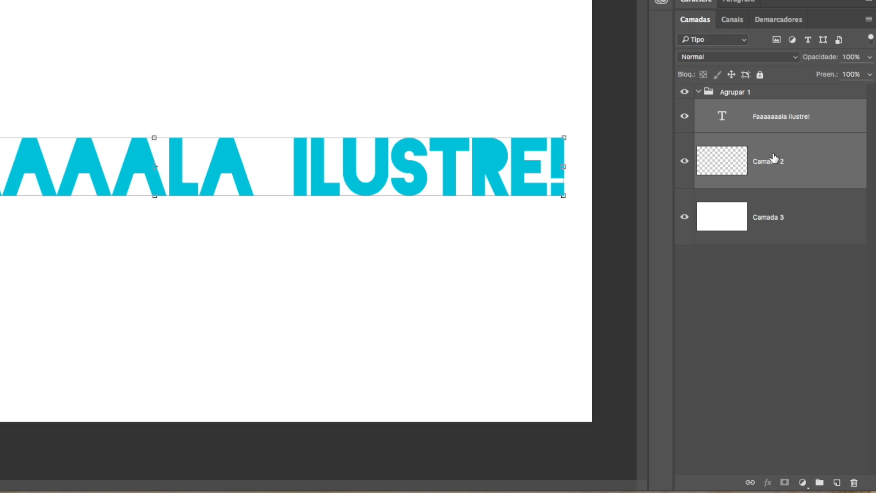
left_click(783, 241)
left_click(776, 127)
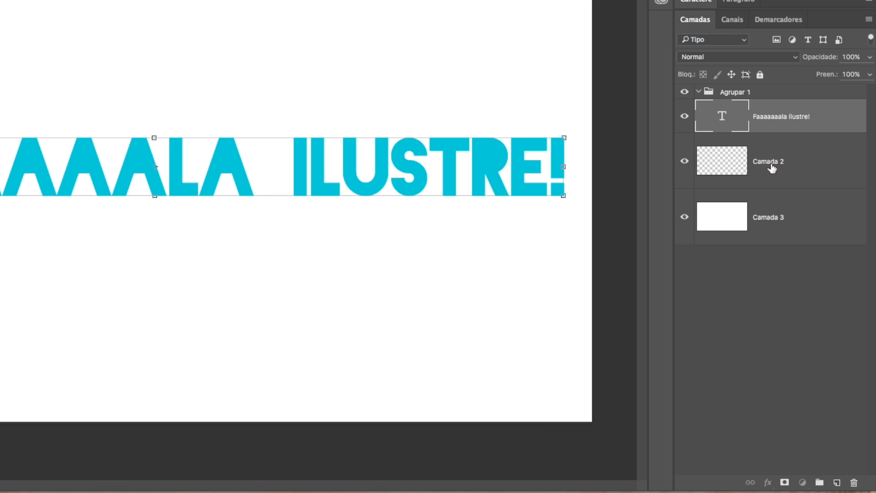
left_click(772, 167, "shift")
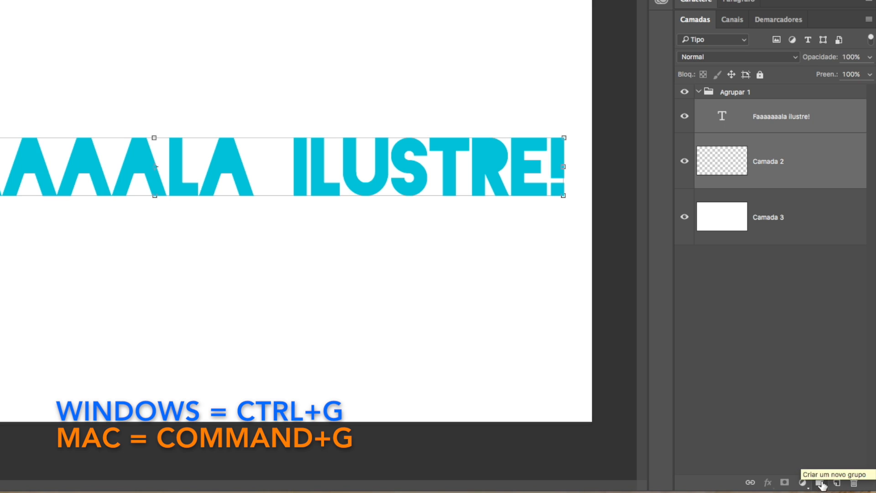
left_click(819, 481)
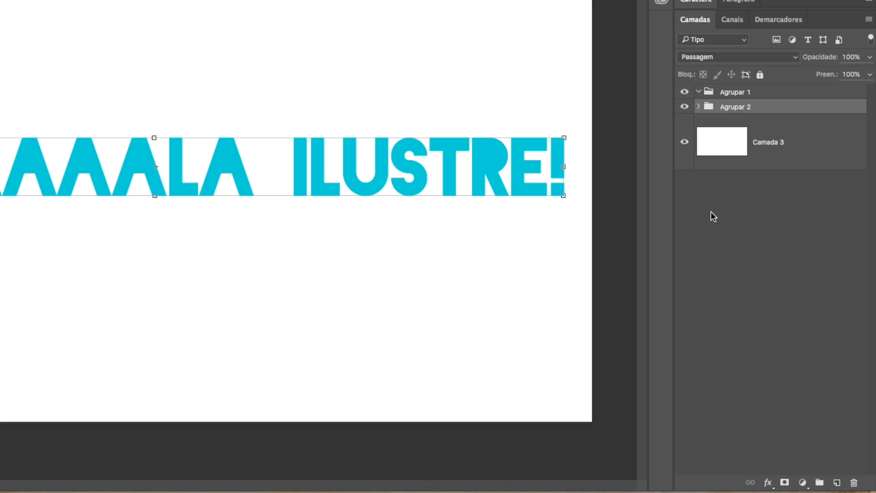
Rename the group holding the text layer as texto and collapse it.
type("tex")
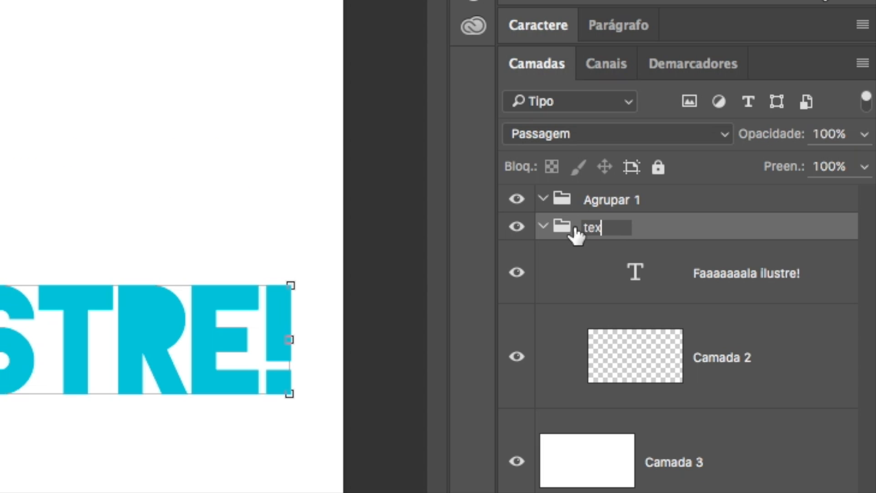
type("to")
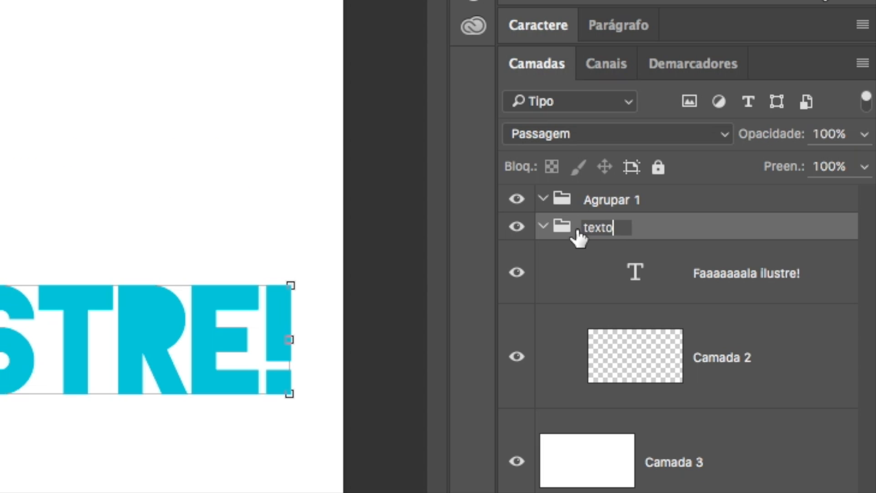
left_click(655, 227)
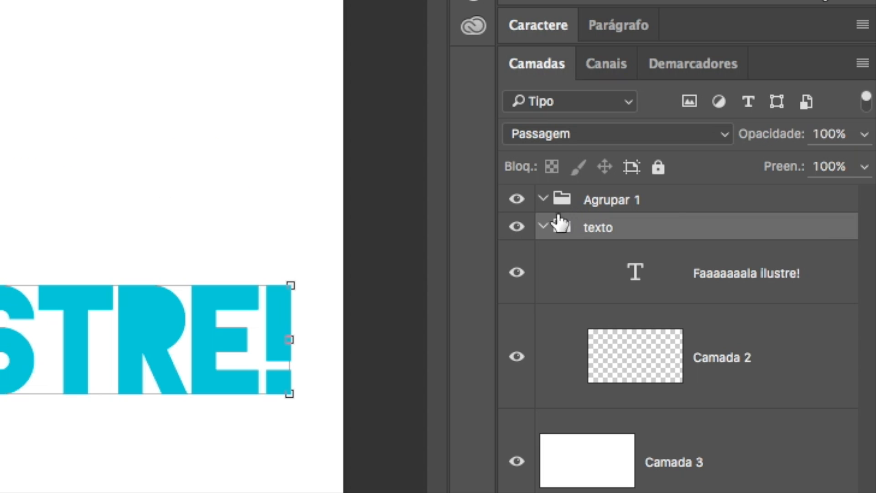
left_click(542, 226)
Rename the empty group Agrupar 1 as Ref.
double_click(602, 200)
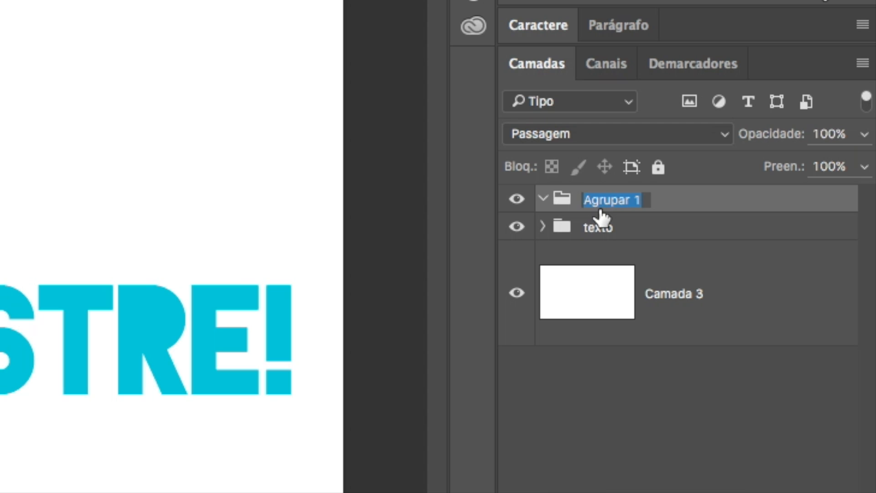
type("Ref")
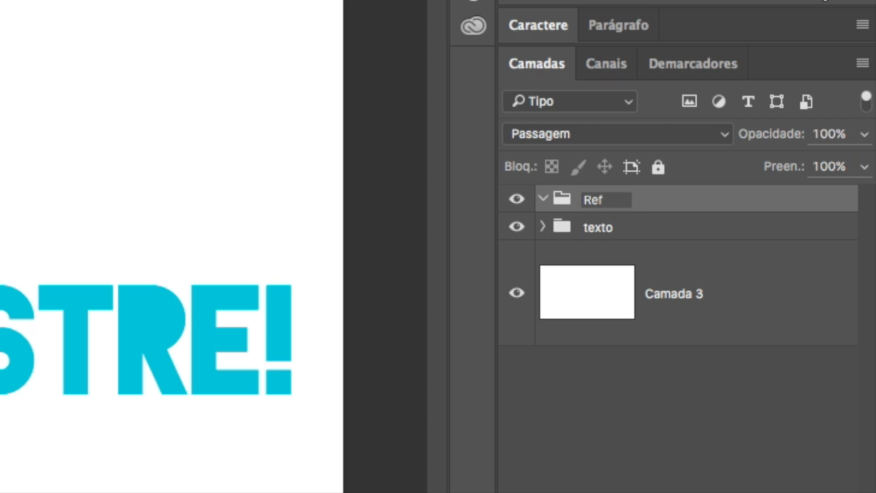
key("Return")
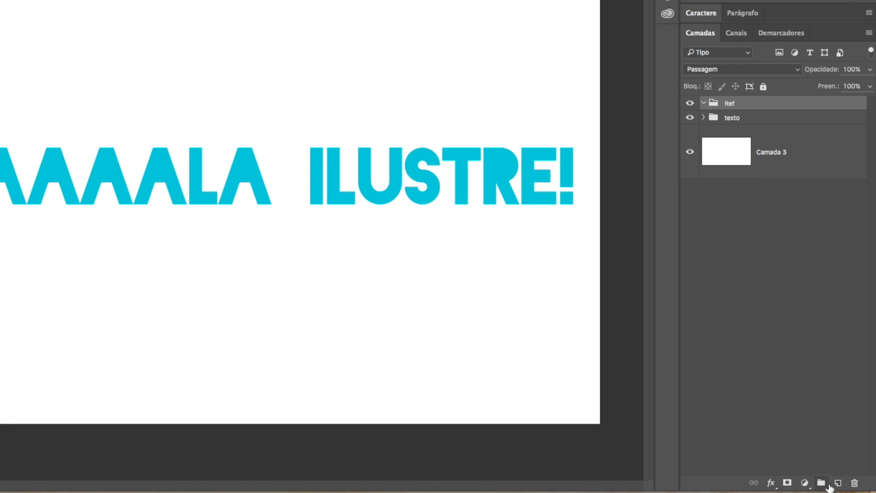
Create an empty layer group above Ref and name it RAF.
left_click(821, 482)
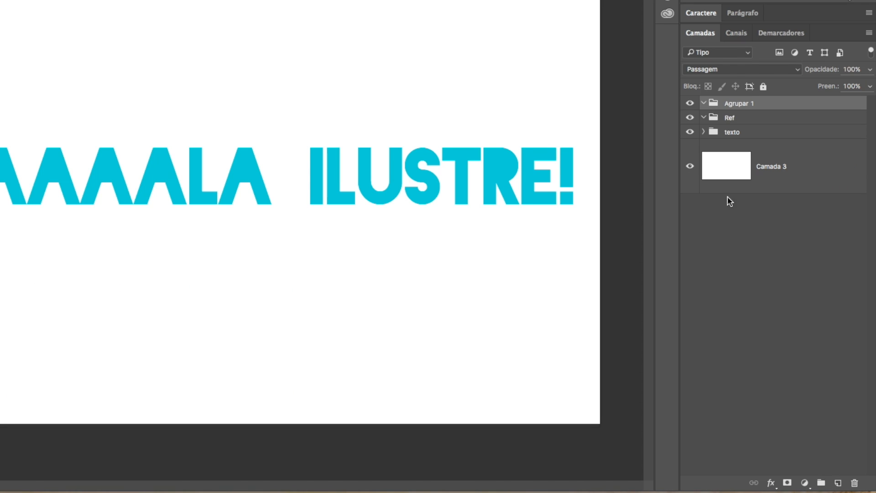
double_click(732, 104)
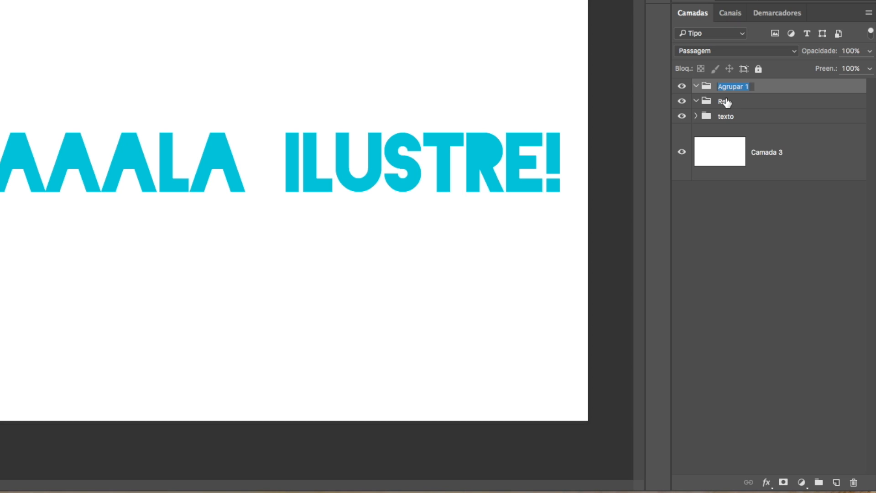
type("RAF")
key("Return")
Create an empty layer group above RAF and name it COR.
left_click(818, 482)
double_click(730, 86)
type("COR")
key("Return")
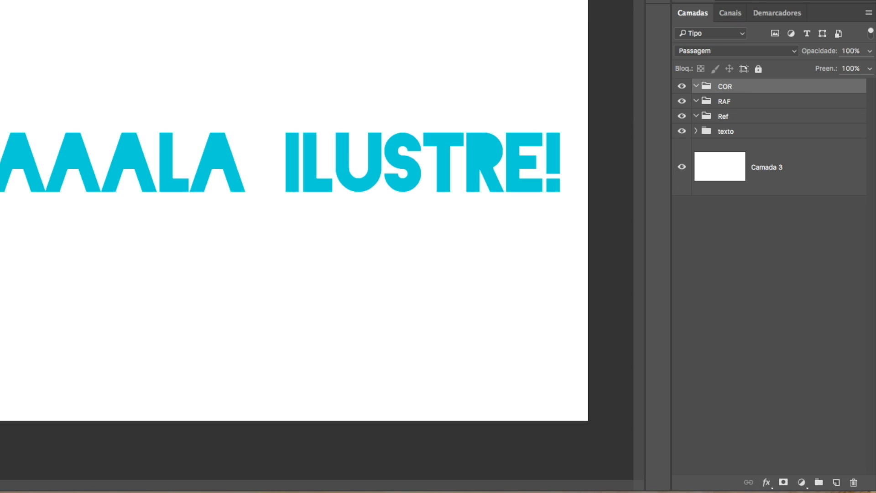
Create an empty layer group above COR and name it INK.
left_click(818, 482)
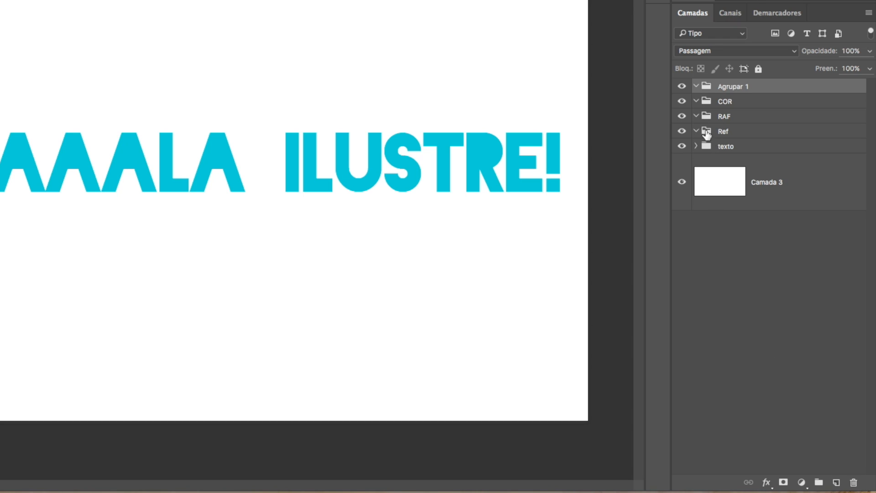
double_click(730, 86)
type("INK")
key("Return")
Put the white layer Camada 3 into its own group and name that group Fundo.
left_click(765, 205)
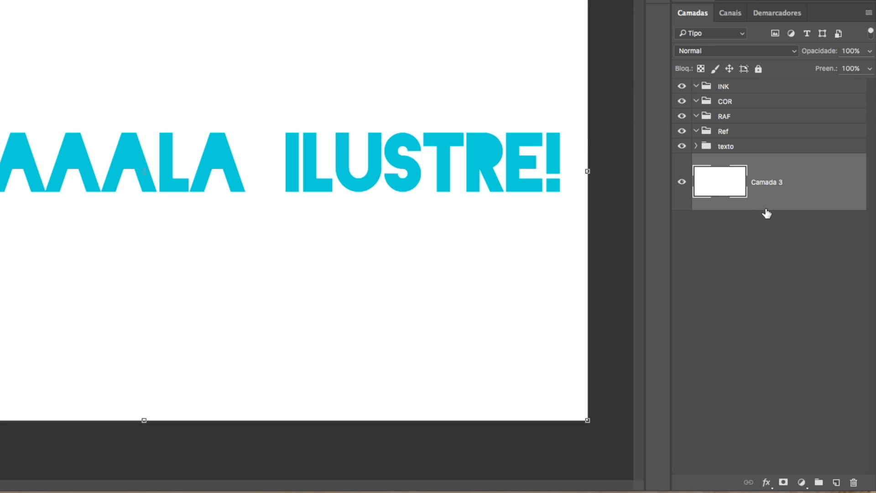
key("ctrl+g")
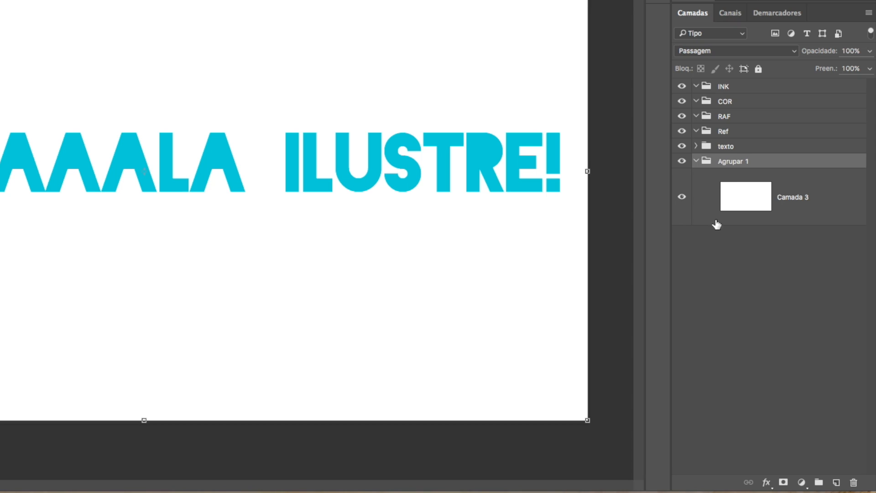
double_click(729, 161)
type("Fundo")
key("Return")
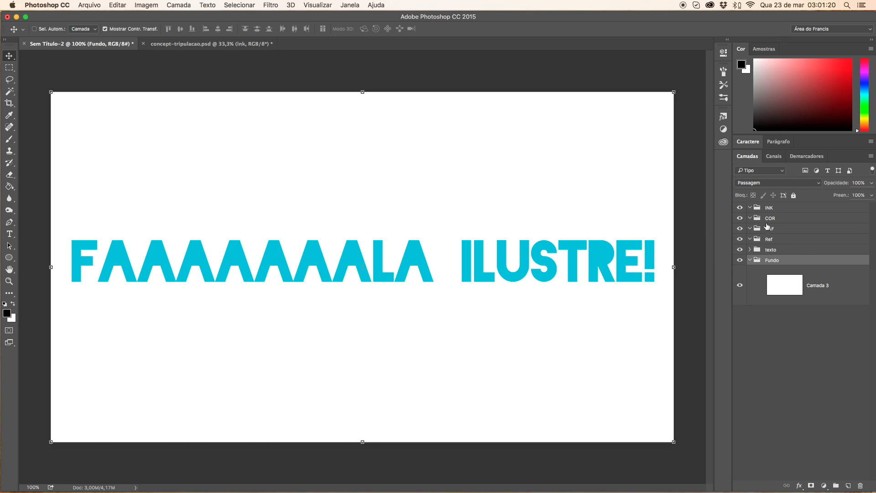
Add a new layer inside the Ref group and brush overlapping black ovals across the end of the first word.
left_click(772, 210)
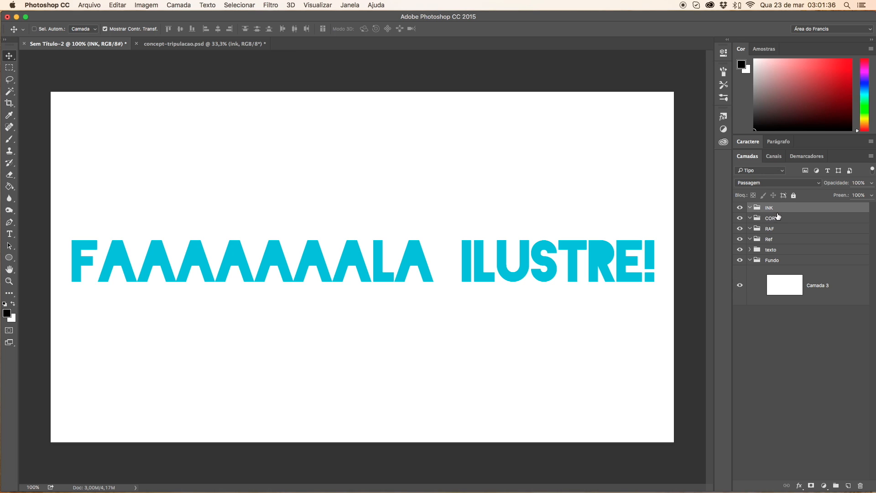
left_click(770, 241)
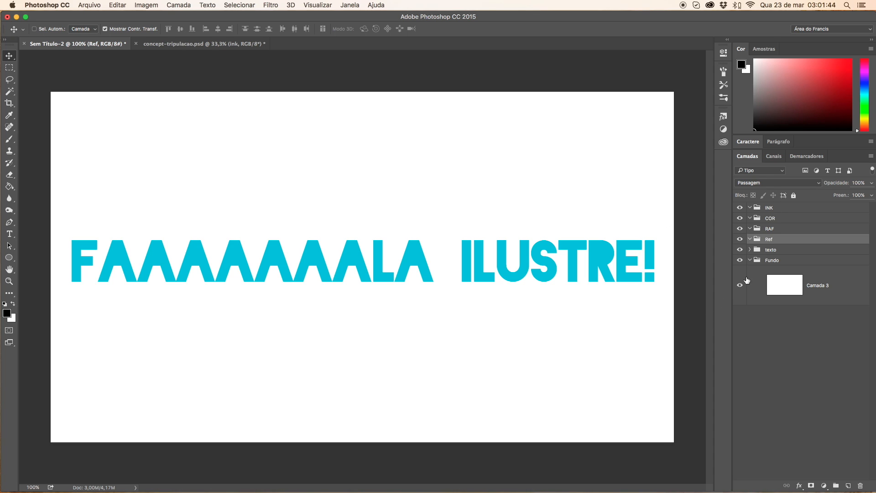
left_click(848, 485)
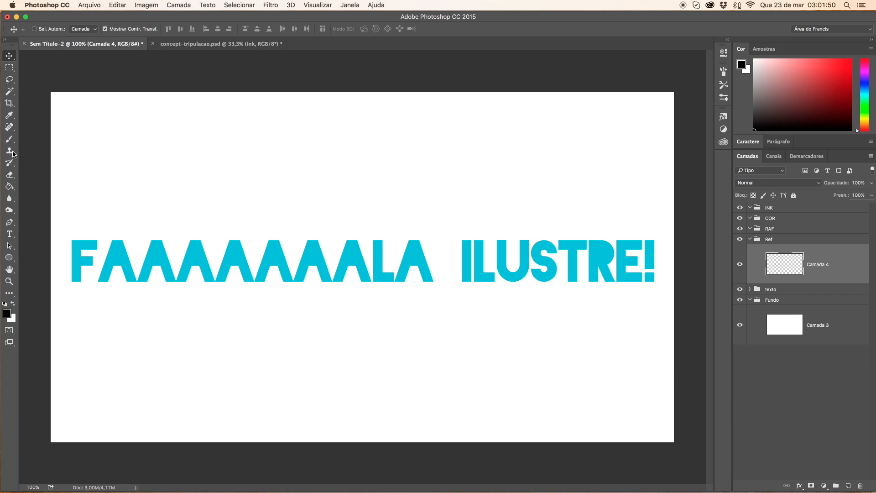
key("b")
mouse_move(319, 223)
left_mouse_down()
mouse_move(392, 249)
mouse_move(346, 196)
mouse_move(239, 191)
mouse_move(292, 325)
left_mouse_up()
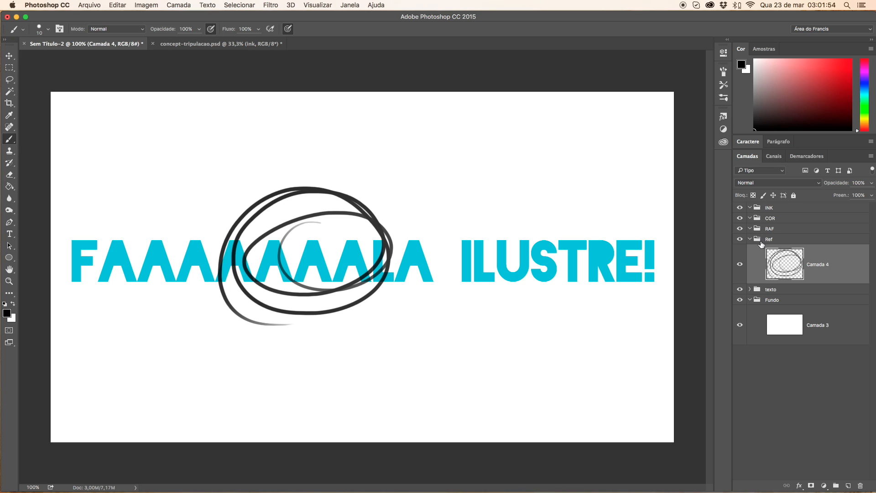
Move the scribble layer Camada 4 from Ref into the RAF group, and place the collapsed RAF group between texto and Fundo.
left_click(779, 240)
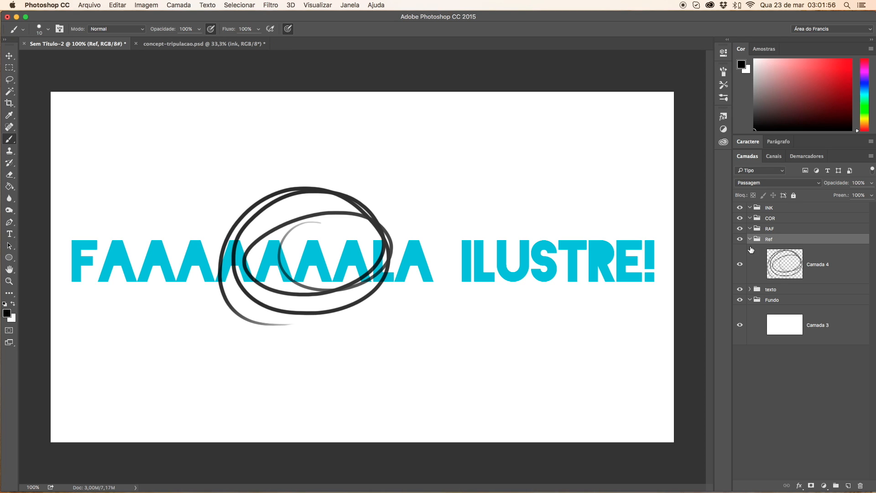
left_click(805, 262)
left_click_drag(789, 239, 762, 231)
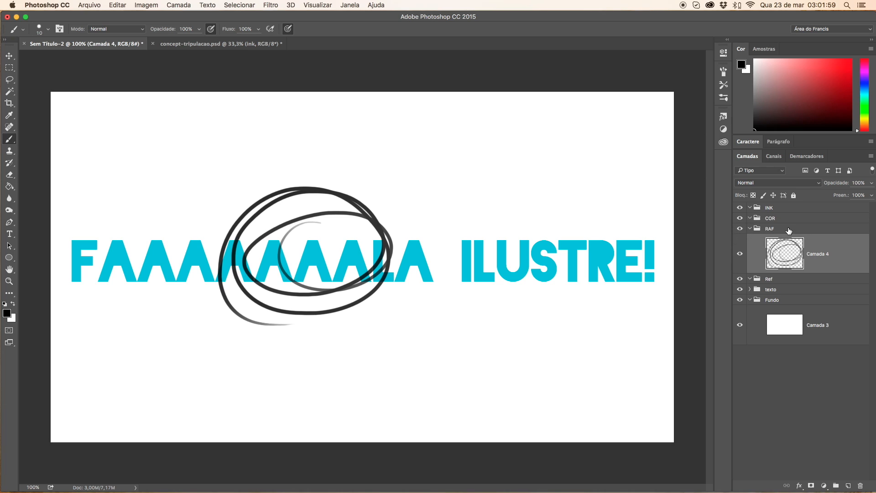
left_click(750, 229)
left_click_drag(779, 234, 783, 259)
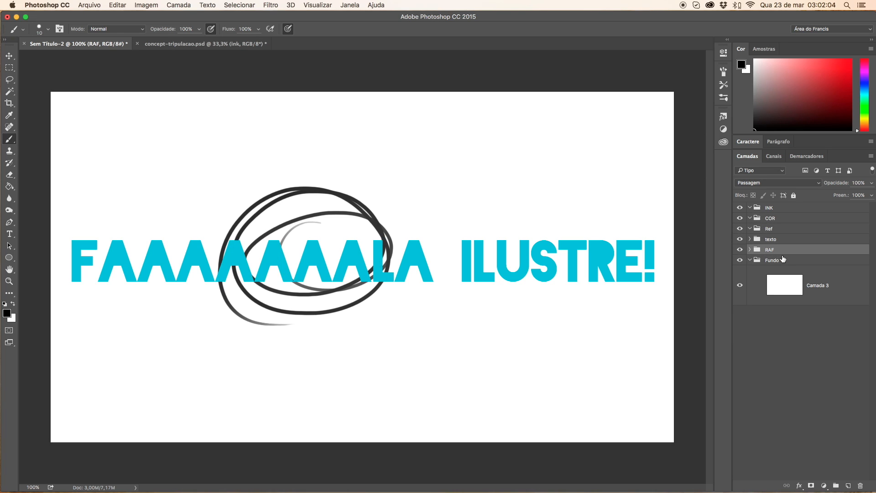
Shift the RAF group's scribble rightward to sit between the two words, and hide its layer Camada 4.
key("v")
mouse_move(399, 217)
left_mouse_down()
mouse_move(484, 216)
mouse_move(543, 201)
mouse_move(534, 218)
left_mouse_up()
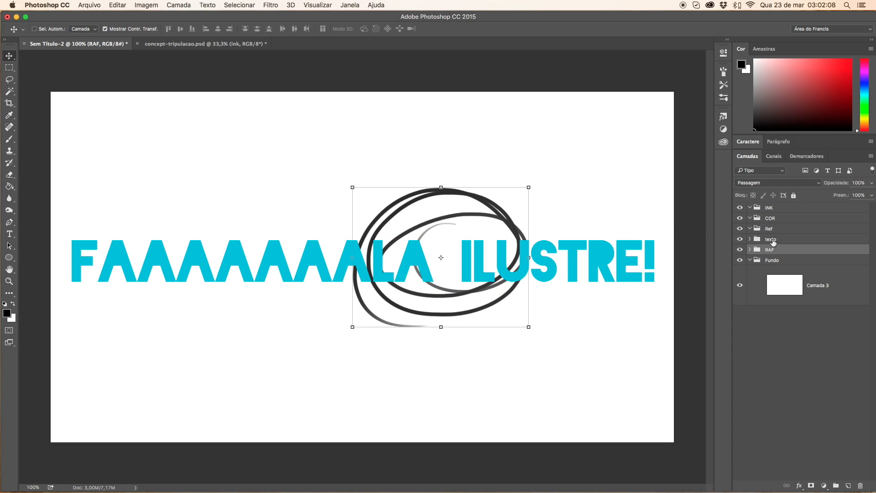
left_click(750, 250)
left_click(739, 275)
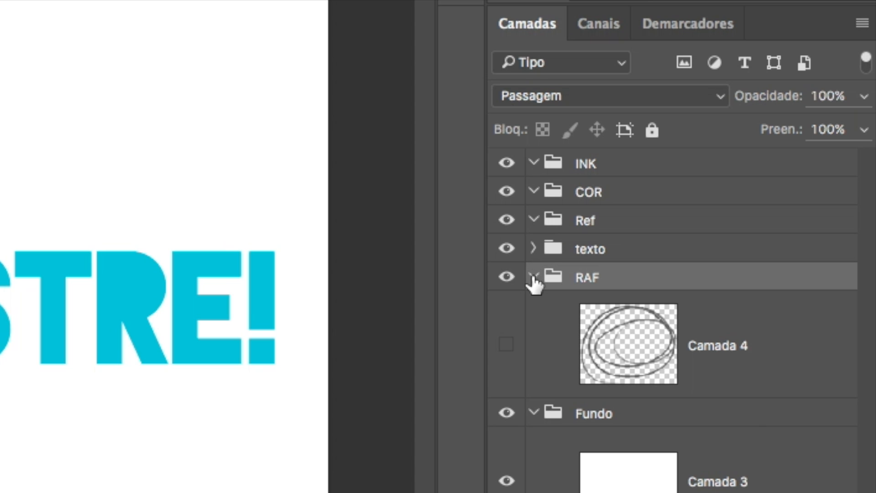
left_click(749, 250)
Move the Ref group to the top of the layer stack and place the texto group directly below it, outside Ref.
mouse_move(607, 277)
left_mouse_down()
mouse_move(565, 230)
mouse_move(596, 225)
mouse_move(592, 149)
mouse_move(597, 155)
left_mouse_up()
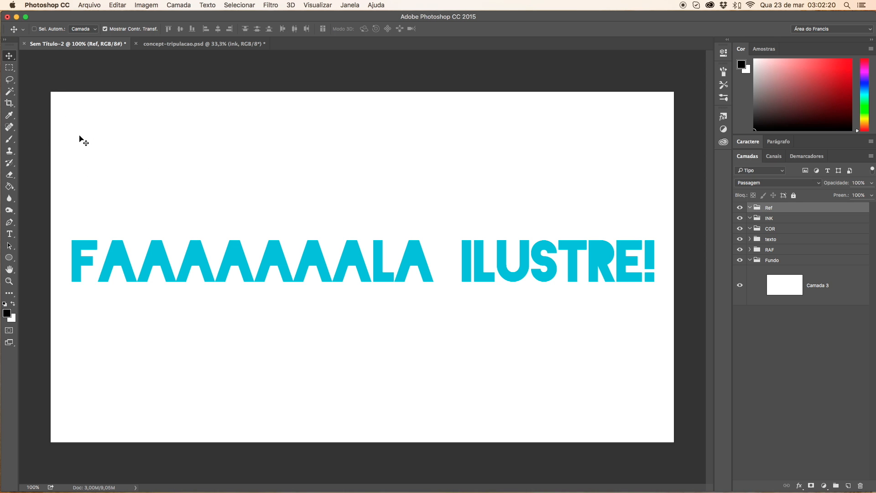
left_click(777, 219)
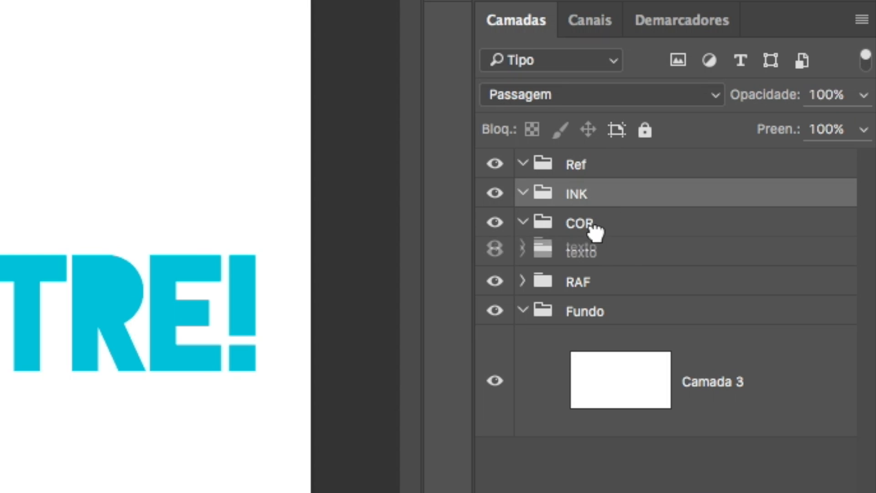
left_click_drag(595, 231, 606, 186)
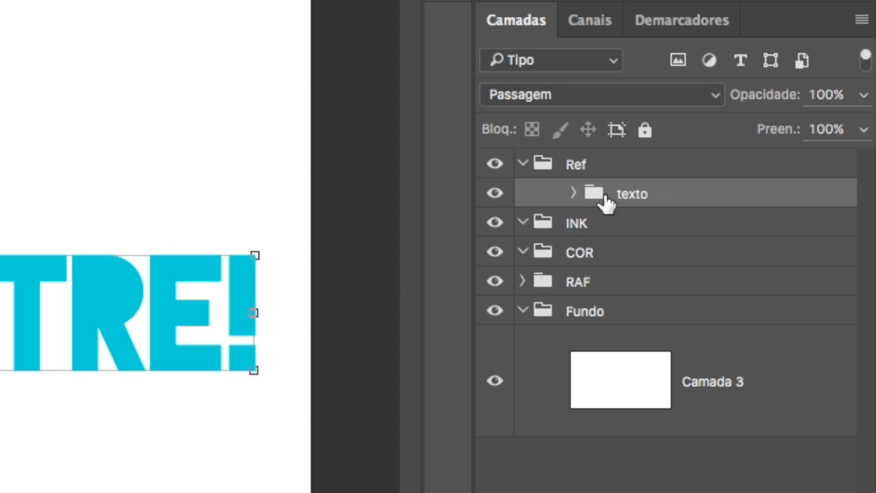
key("ctrl+z")
mouse_move(595, 248)
left_mouse_down()
mouse_move(594, 173)
mouse_move(588, 195)
mouse_move(587, 179)
mouse_move(664, 199)
mouse_move(655, 256)
mouse_move(655, 196)
mouse_move(655, 207)
mouse_move(645, 195)
mouse_move(594, 211)
mouse_move(621, 194)
mouse_move(531, 193)
mouse_move(660, 195)
mouse_move(659, 215)
mouse_move(668, 179)
left_mouse_up()
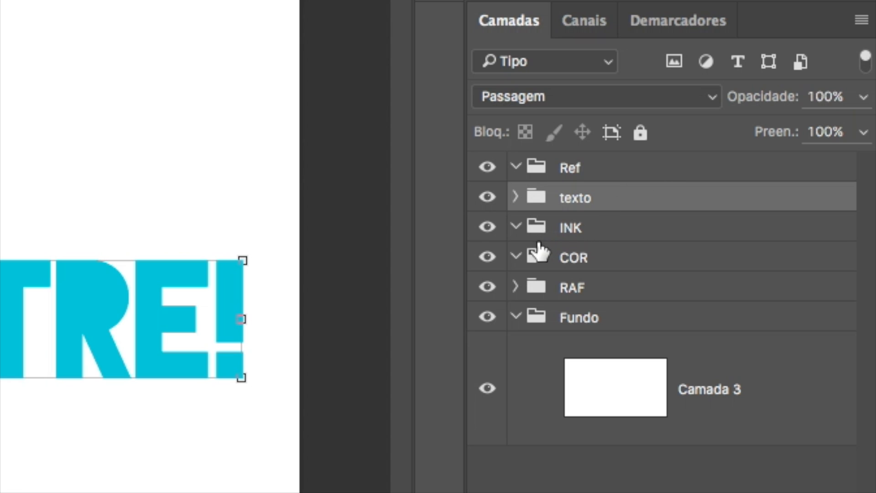
Collapse the INK group and make it the active group.
left_click(516, 227)
left_click(593, 173)
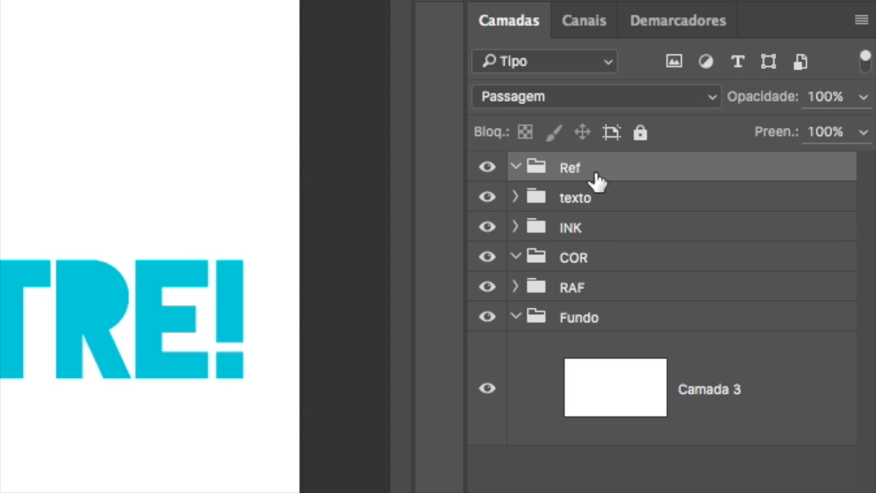
left_click(595, 205)
left_click(594, 233)
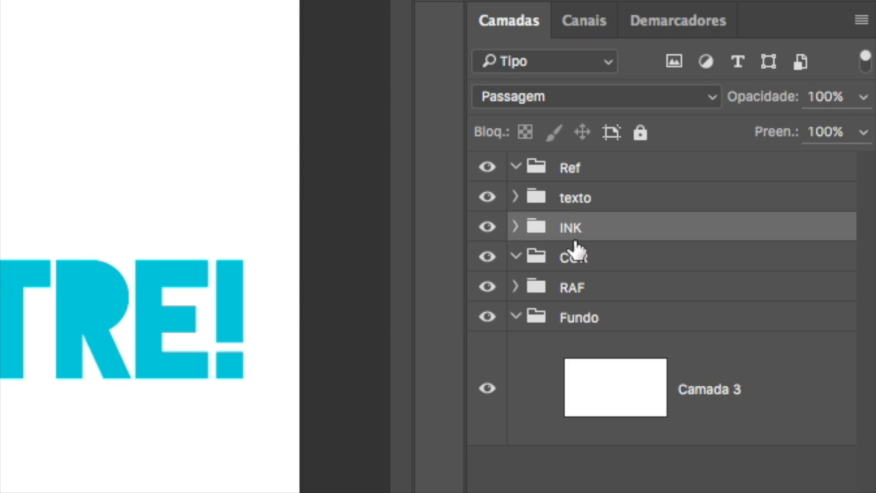
Collapse the Fundo, COR and Ref groups so every group in the layer stack is closed.
left_click(589, 266)
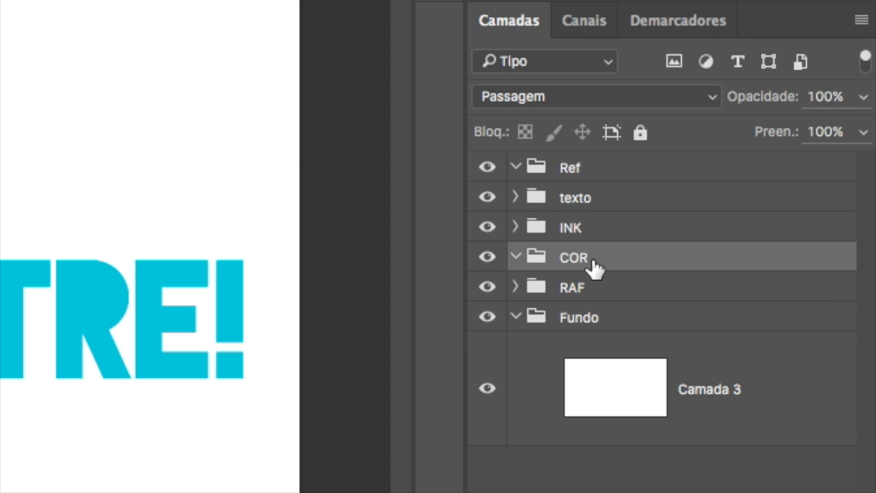
left_click(584, 291)
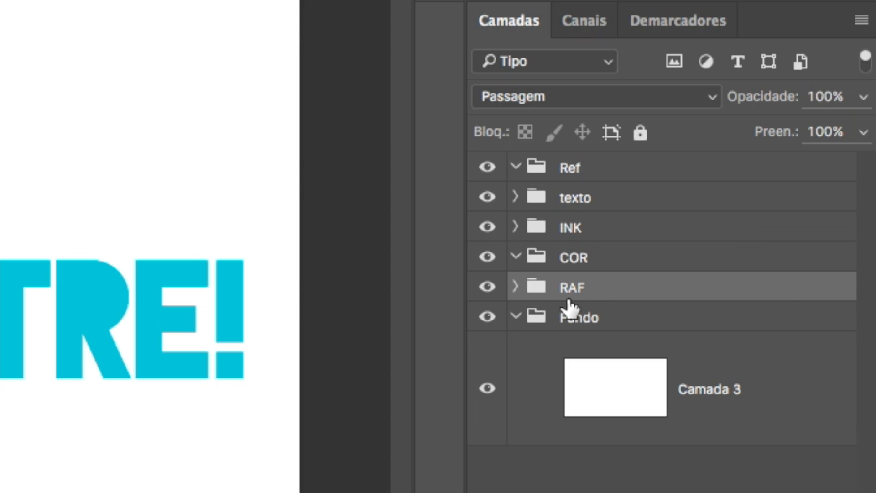
left_click(570, 319)
left_click(515, 316)
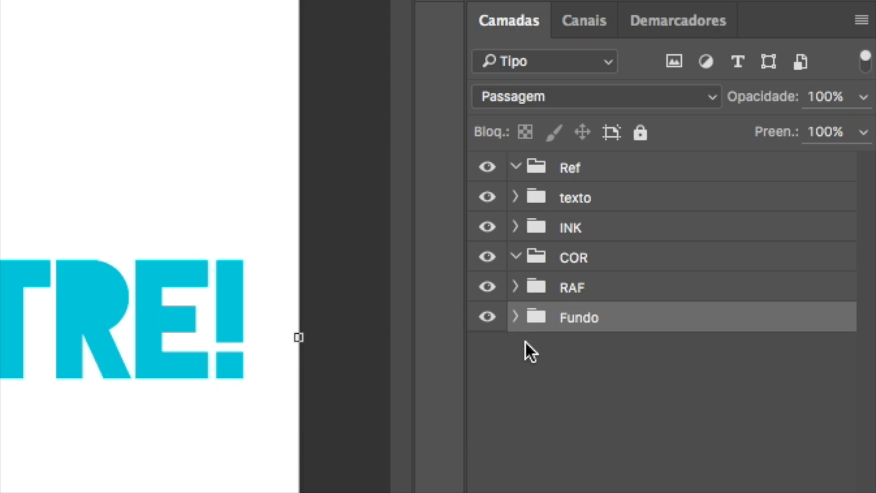
left_click(515, 257)
left_click(515, 167)
Color-label the Ref group red (Vermelho), the texto group orange (Laranja) and the INK group yellow (Amarelo).
right_click(490, 170)
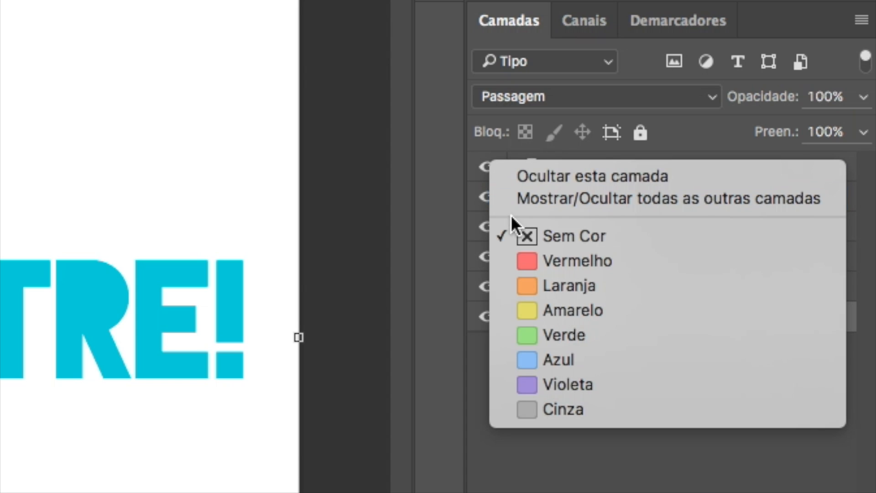
left_click(517, 231)
right_click(487, 197)
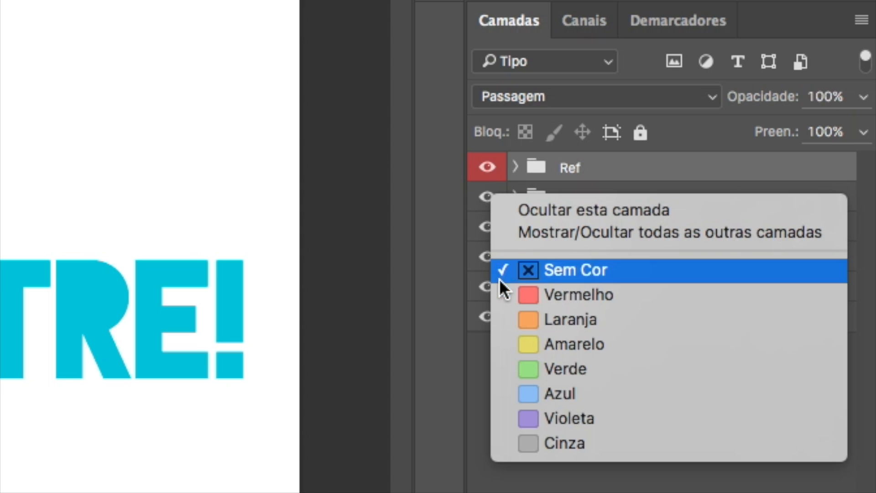
left_click(507, 322)
right_click(485, 226)
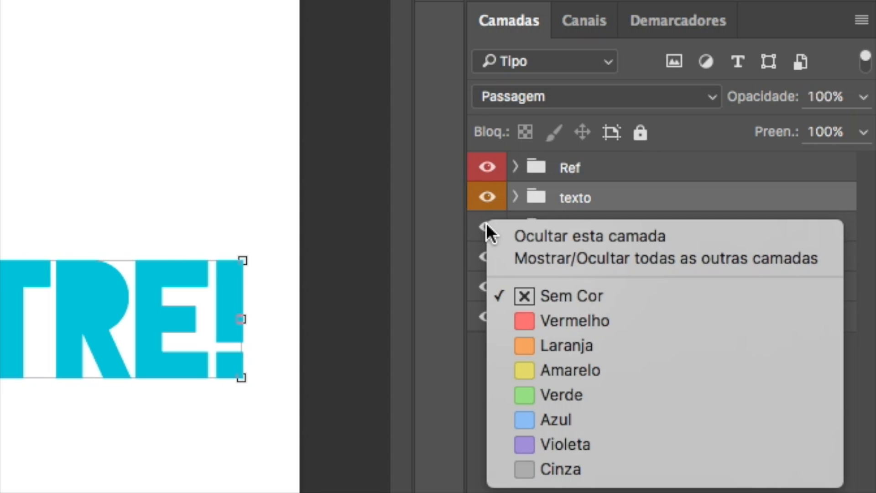
left_click(512, 371)
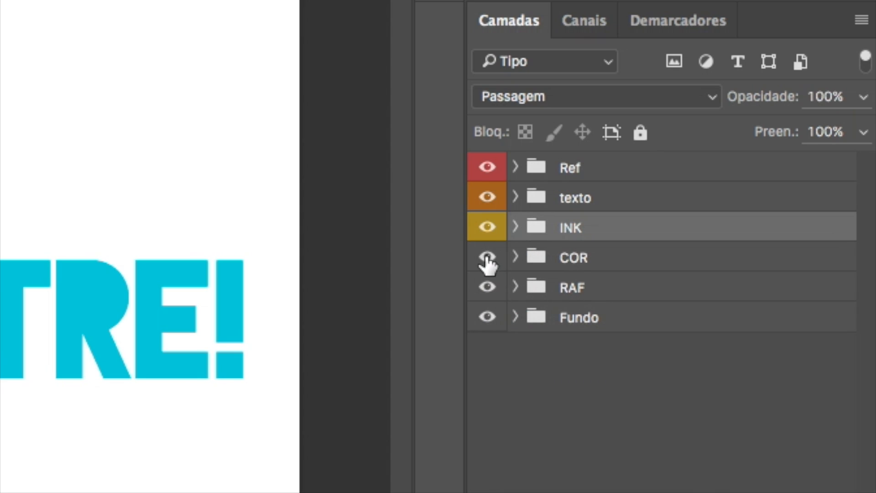
Color-label the COR group green (Verde), the RAF group blue (Azul) and the Fundo group violet (Violeta).
right_click(484, 256)
left_click(531, 431)
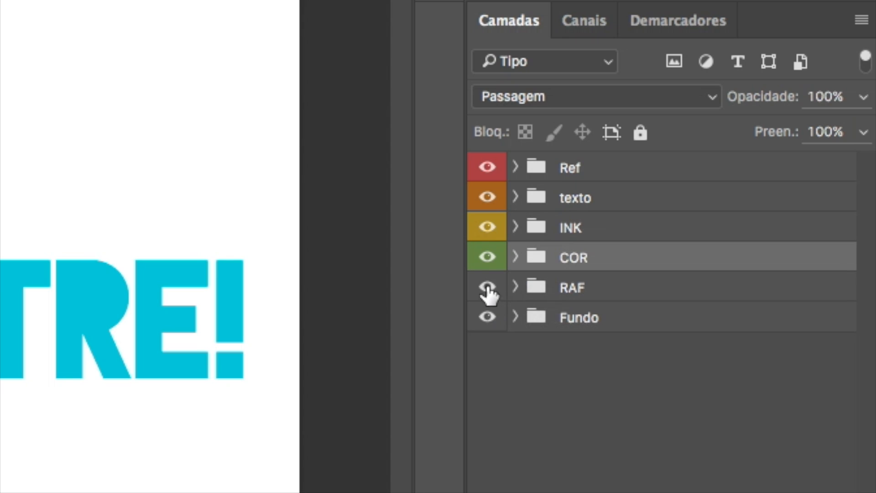
right_click(486, 286)
left_click(527, 479)
right_click(487, 316)
left_click(531, 492)
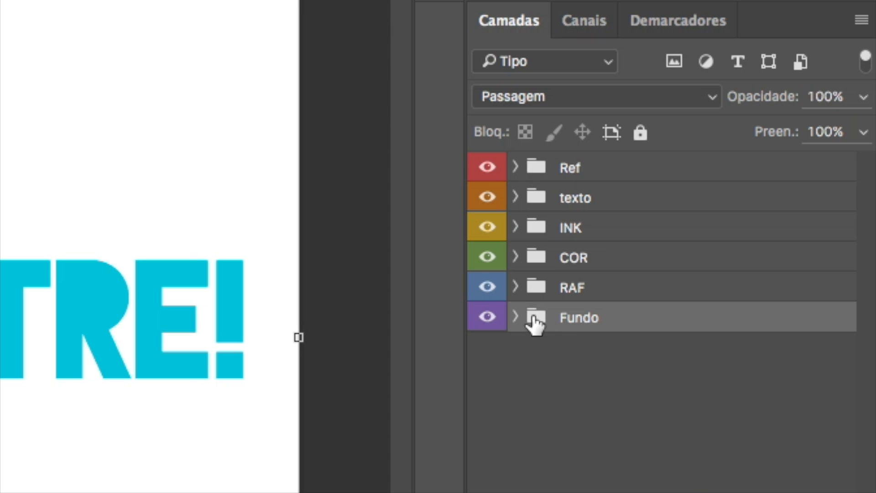
left_click(516, 287)
left_click(516, 287)
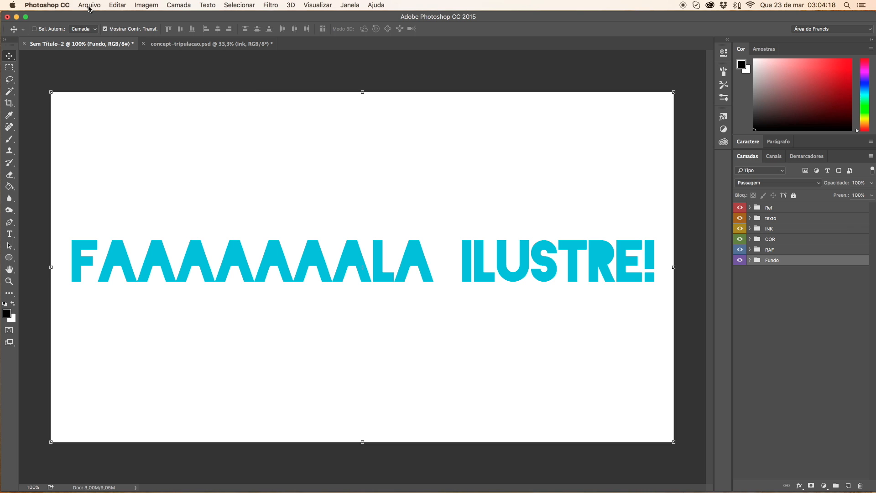
Save the document to the desktop (Mesa) as padrão-ilustracao.psd in Photoshop format with layers kept.
left_click(89, 6)
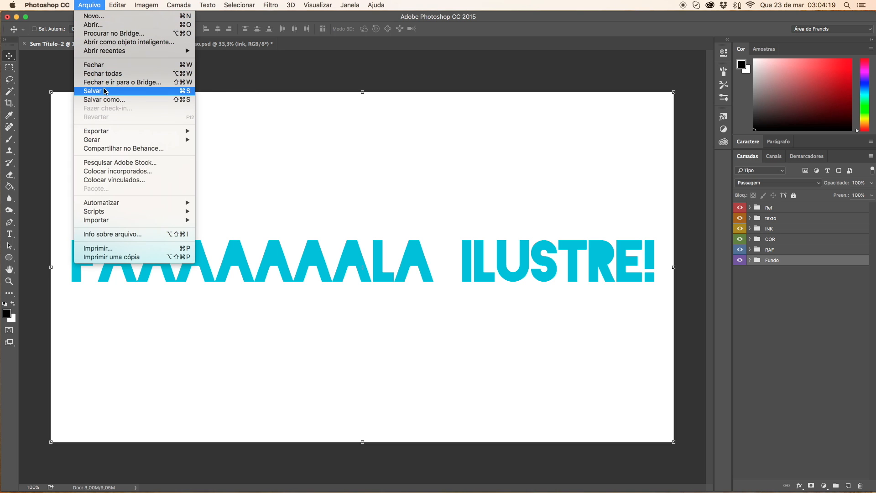
left_click(110, 99)
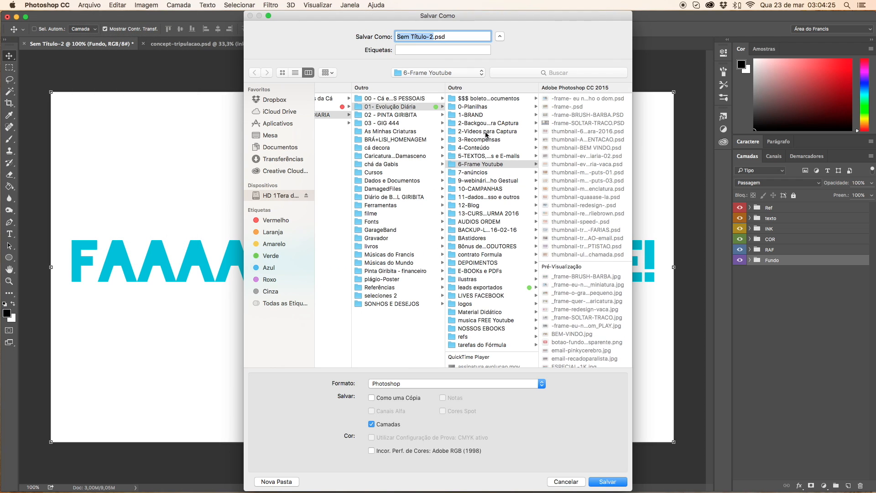
type("padrão-ilustra")
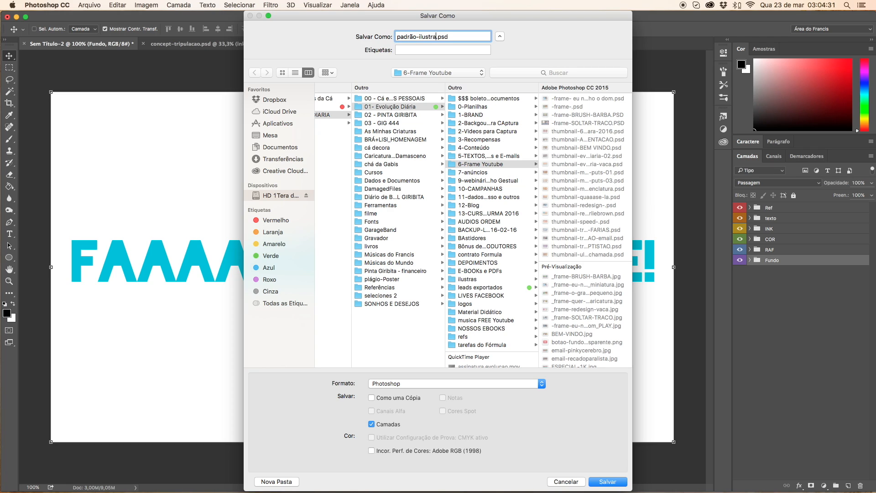
type("cao")
left_click(272, 135)
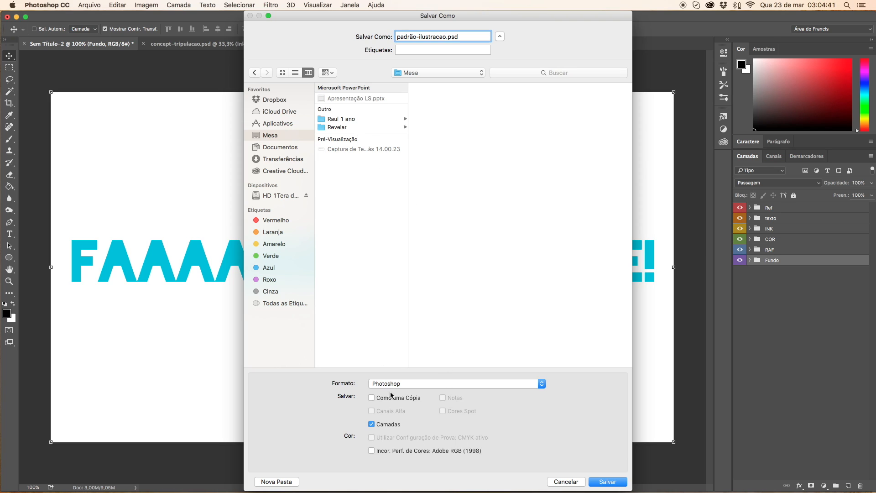
left_click(613, 481)
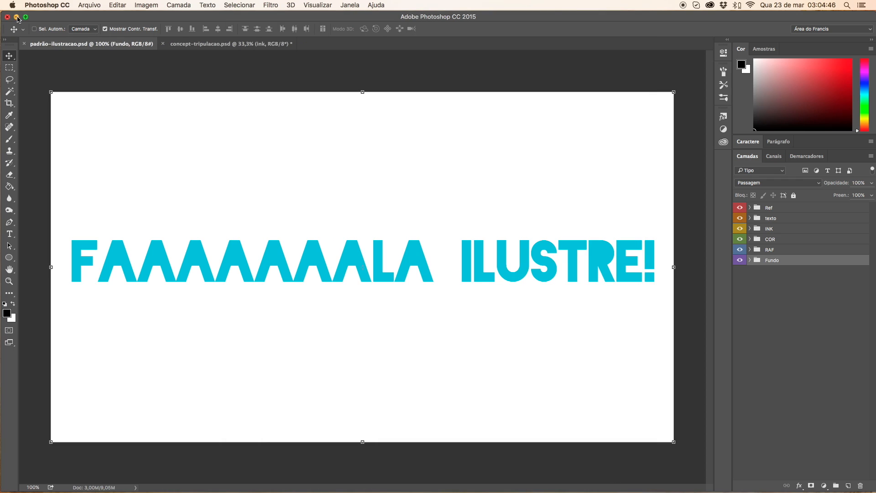
Minimize the Photoshop window and open padrão-ilustracao.psd from the desktop.
left_click(17, 17)
left_click(802, 196)
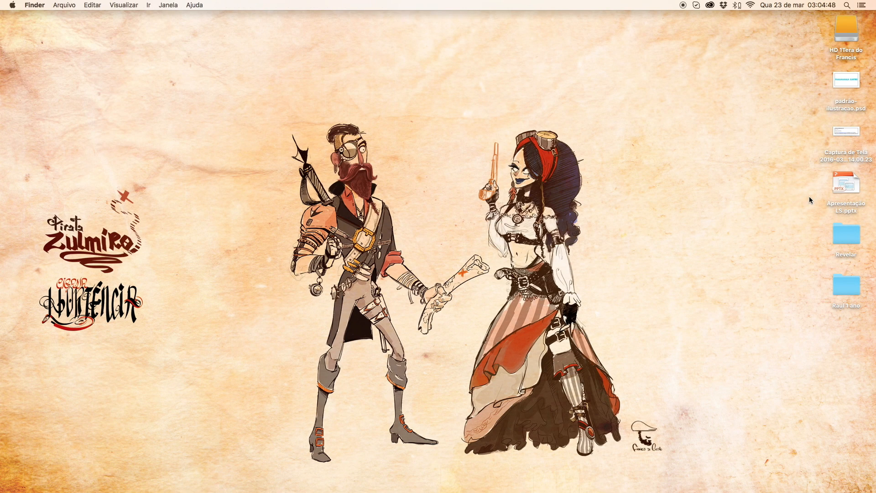
left_click(845, 84)
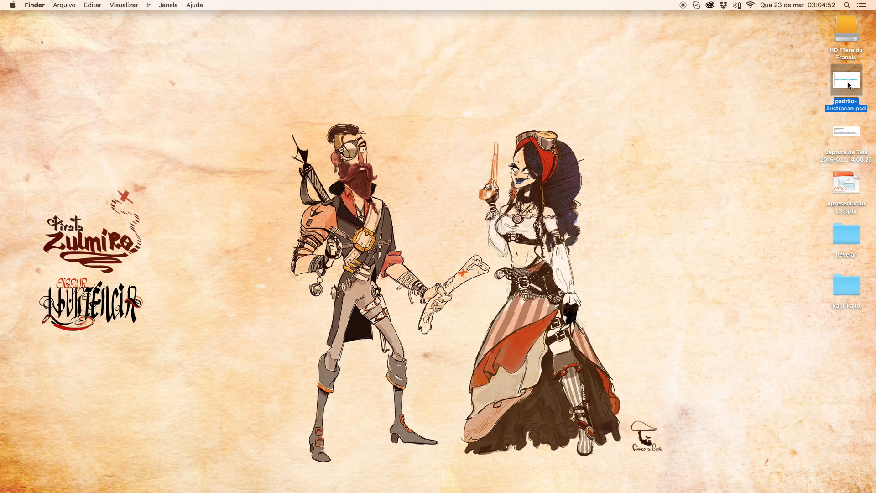
double_click(847, 84)
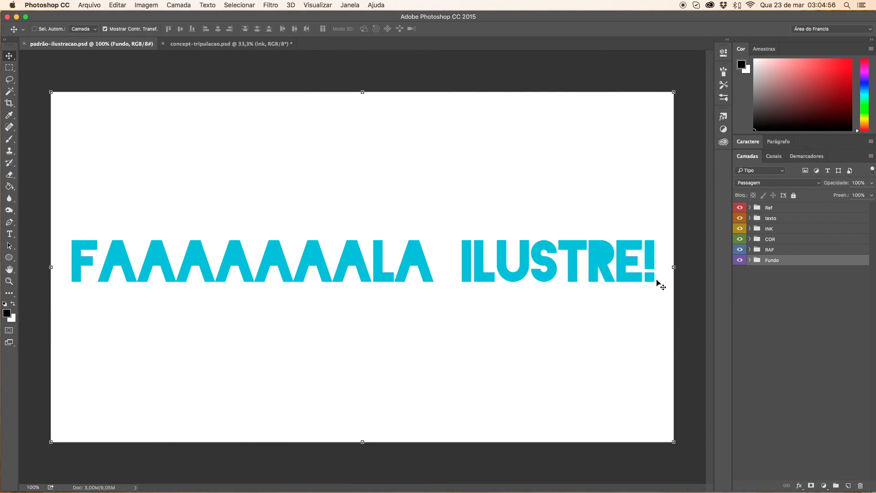
Hide the texto group, and in Image Size switch the dimensions to centimetres with a height of 20.
left_click(740, 218)
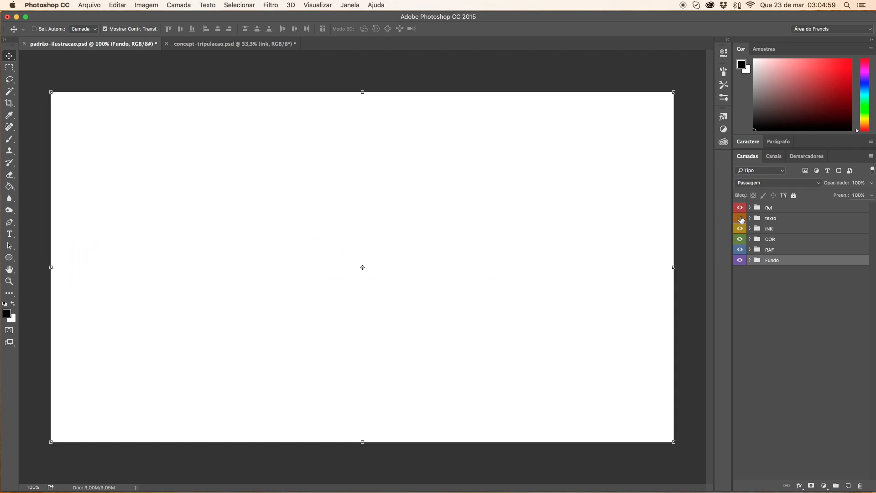
left_click(95, 6)
mouse_move(147, 6)
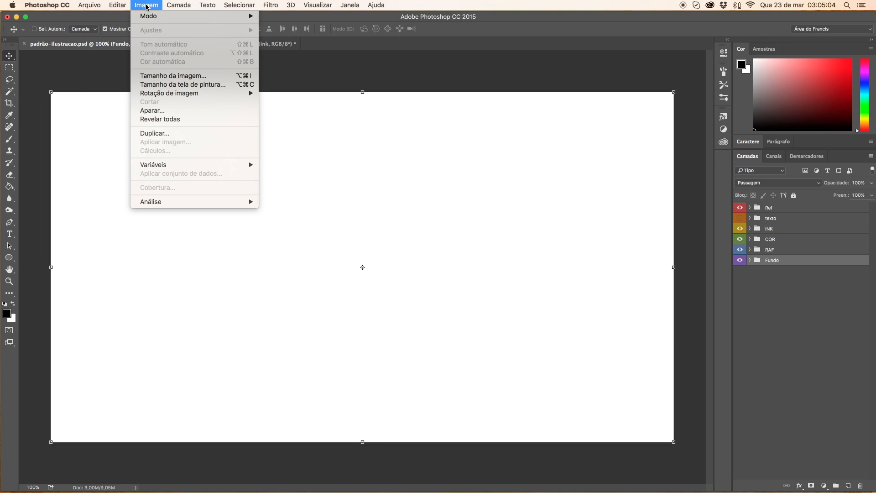
left_click(175, 80)
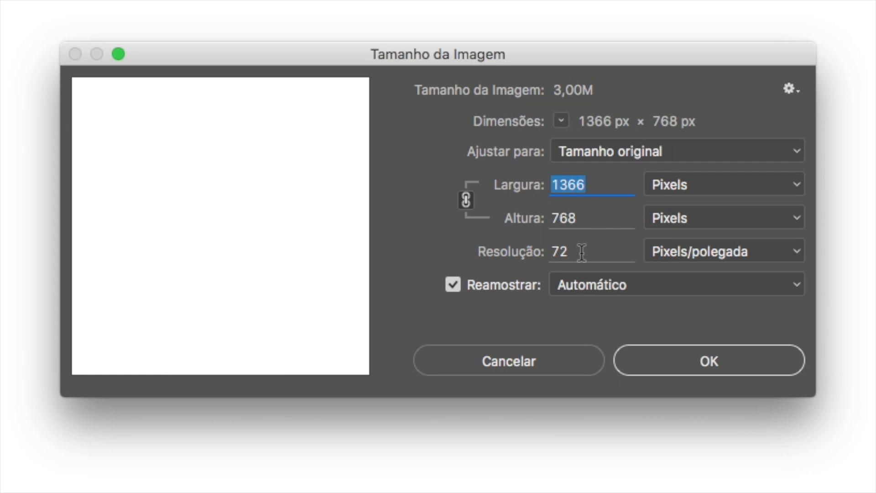
left_click(673, 217)
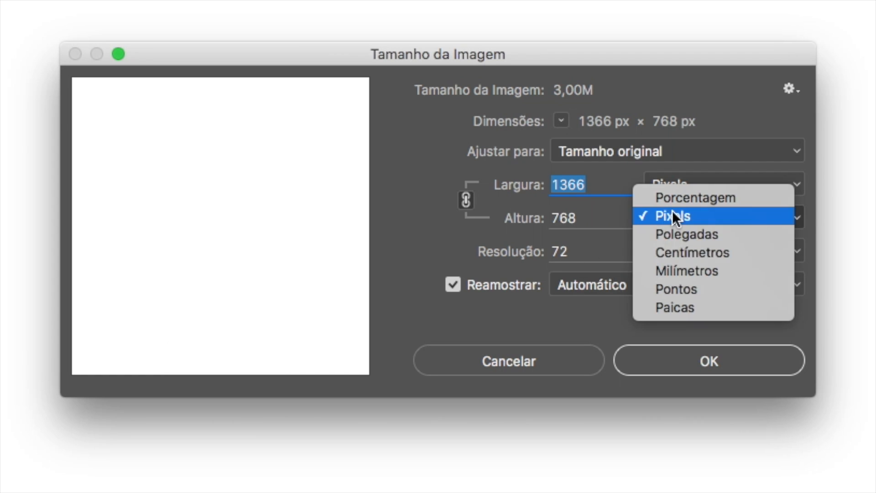
left_click(684, 250)
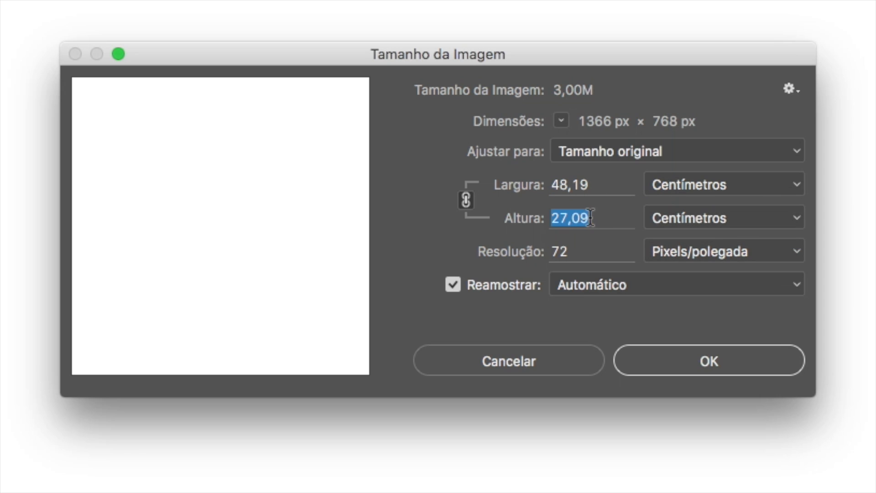
type("20")
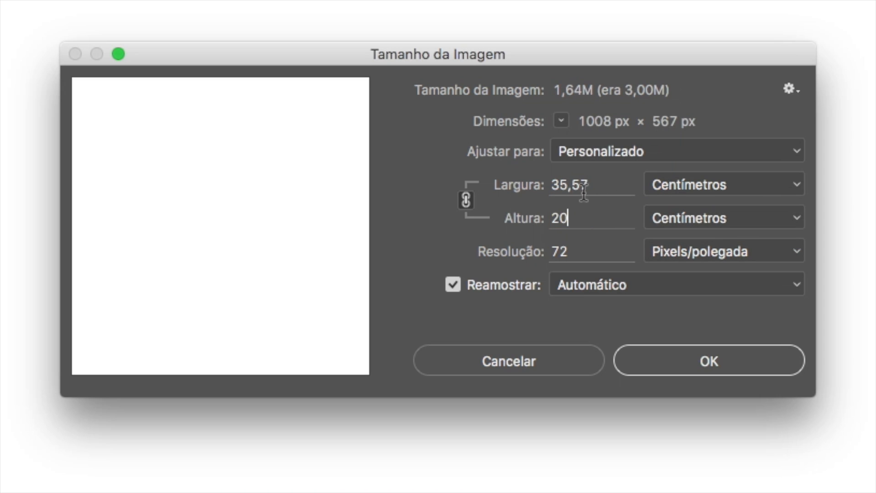
Set the image width to 20 cm, unlink the width and height proportions, and set the height to 20 cm.
left_click_drag(599, 185, 504, 187)
type("20")
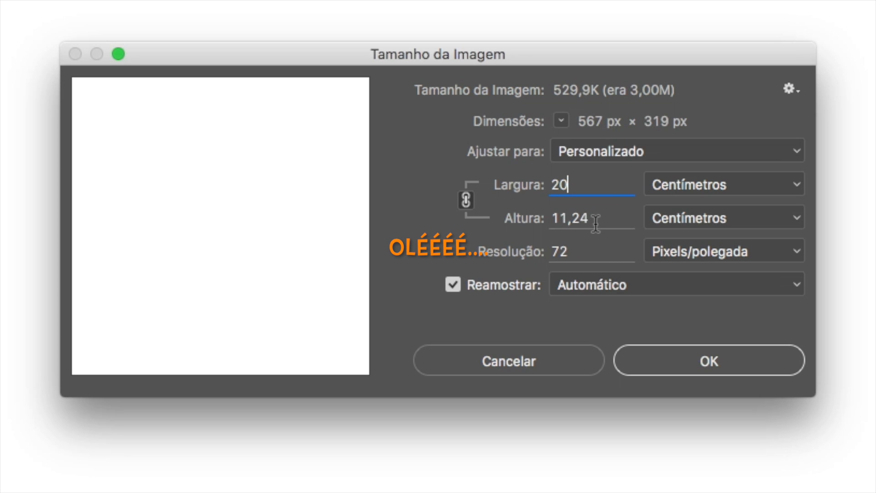
left_click(465, 199)
left_click_drag(602, 218, 508, 237)
type("20")
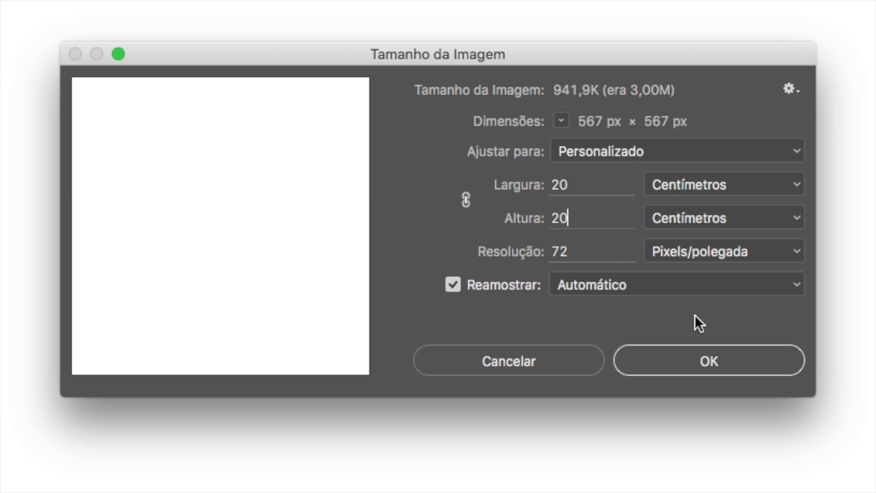
Set the resolution to 300 pixels/inch, apply the new image size and fit the whole canvas in view.
left_click_drag(576, 251, 475, 250)
type("30")
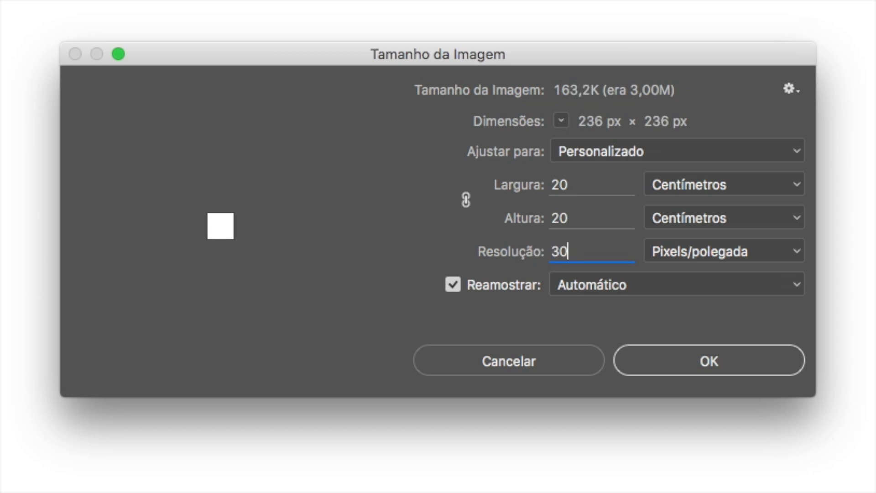
type("0")
left_click(679, 358)
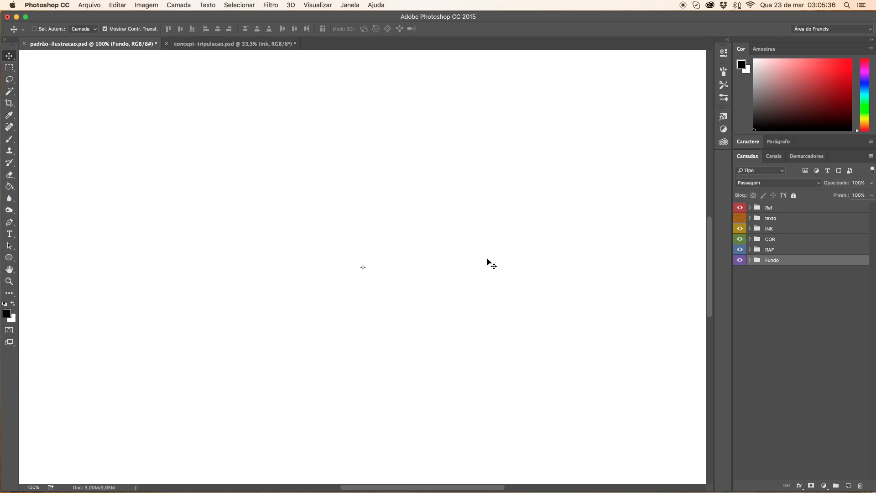
key("super+0")
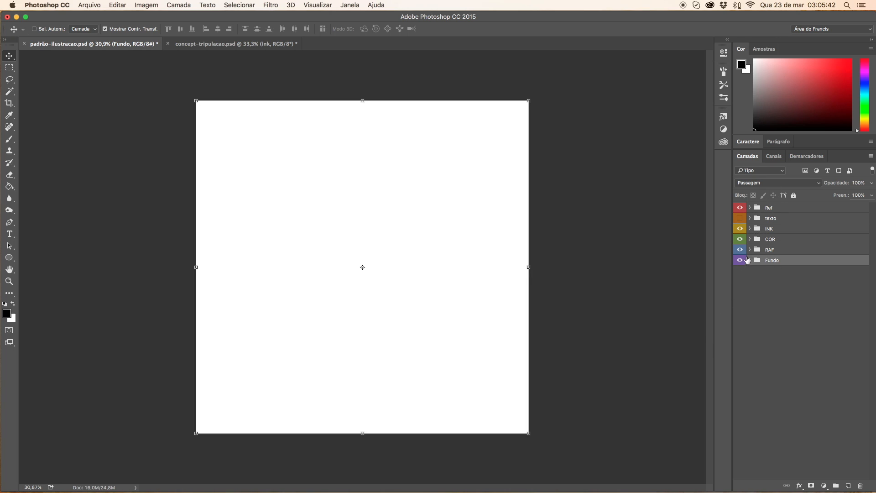
Expand the Ref group, make the RAF group active and check its contents.
left_click(750, 208)
left_click(776, 250)
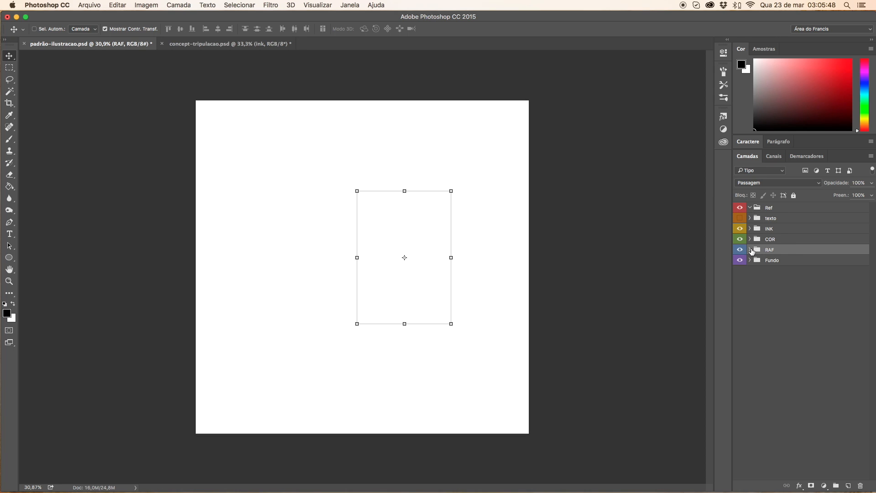
left_click(750, 250)
left_click(749, 249)
Switch to the concept-tripulacao.psd document and expand its ref group to examine the reference image layers.
left_click(238, 45)
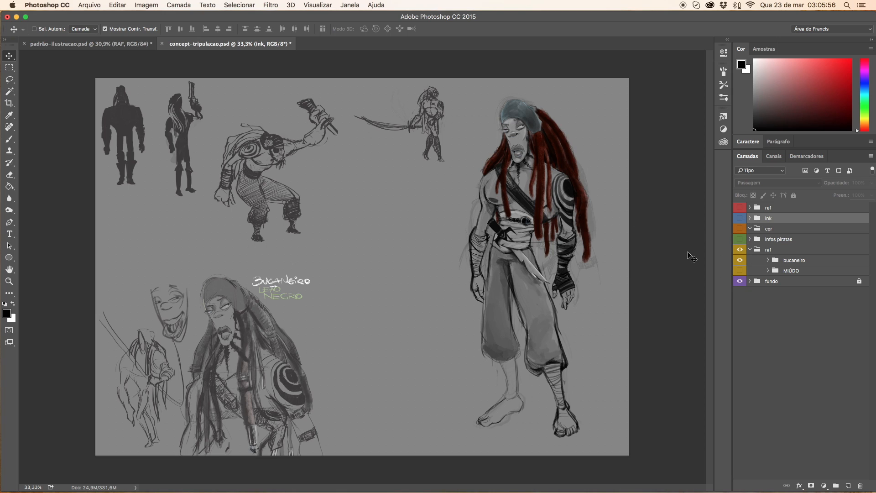
left_click(749, 208)
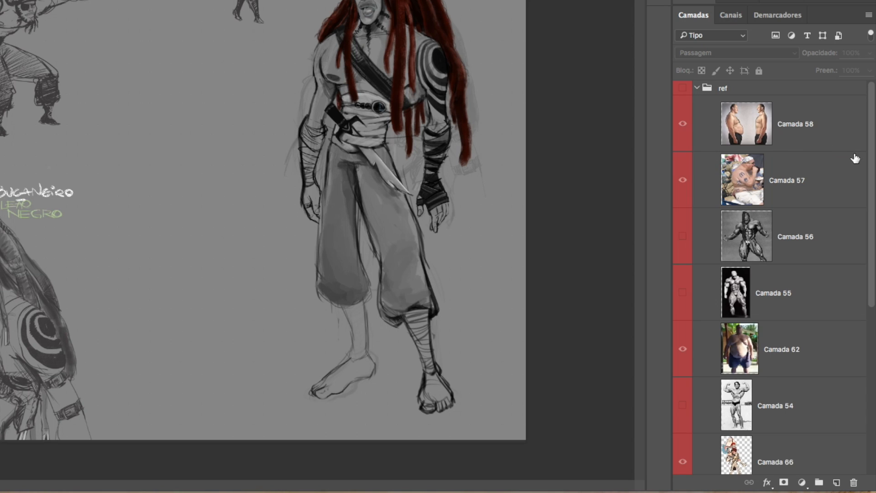
scroll(871, 155, "down", 6)
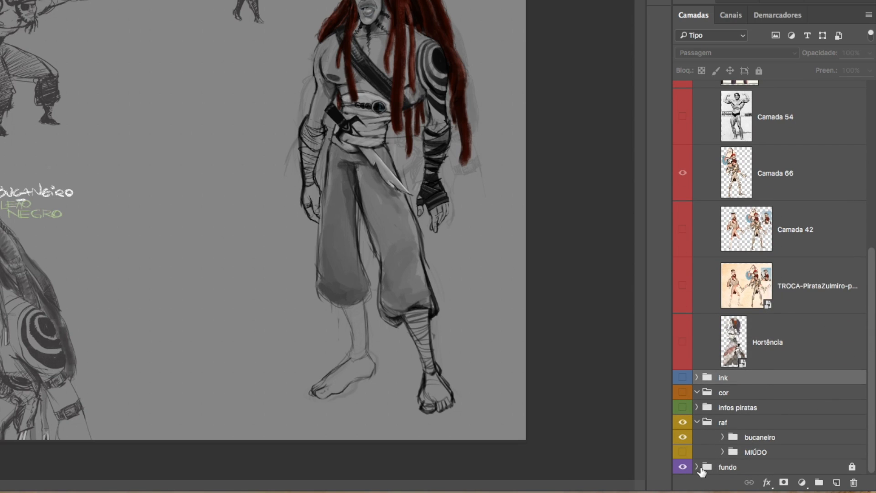
Expand the infos piratas, cor, ink and fundo groups to examine how the document's layers are organized.
left_click(696, 407)
left_click(697, 392)
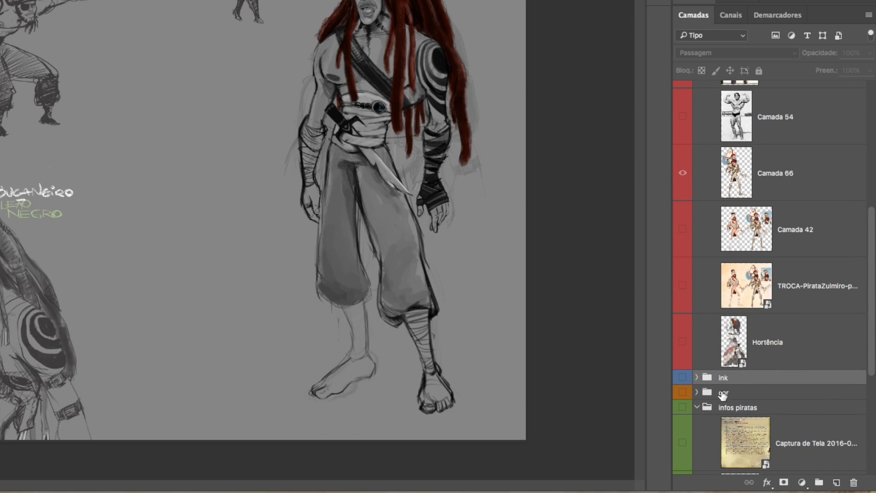
scroll(871, 324, "down", 5)
left_click(697, 168)
left_click(696, 152)
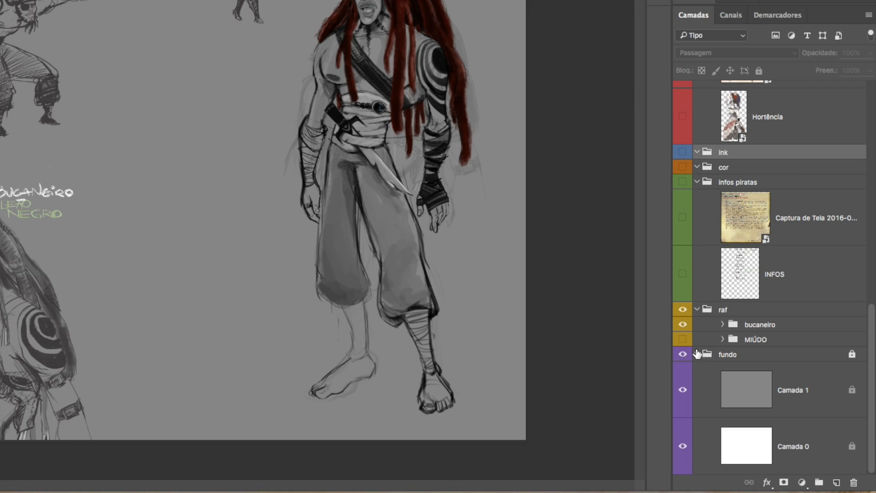
Expand the bucaneiro subgroup inside raf, examine its sketch layers down to the fundo group and make the MIÚDO subgroup active.
left_click(722, 324)
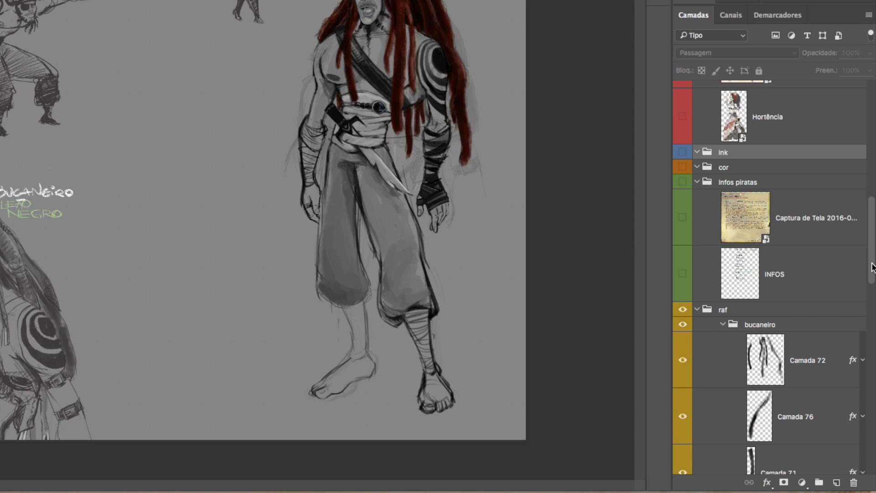
scroll(869, 367, "down", 5)
scroll(868, 368, "down", 5)
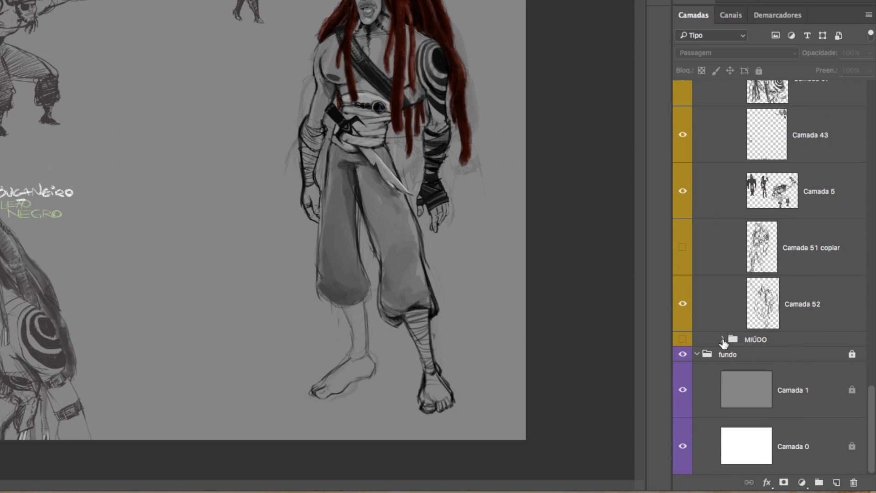
left_click(726, 340)
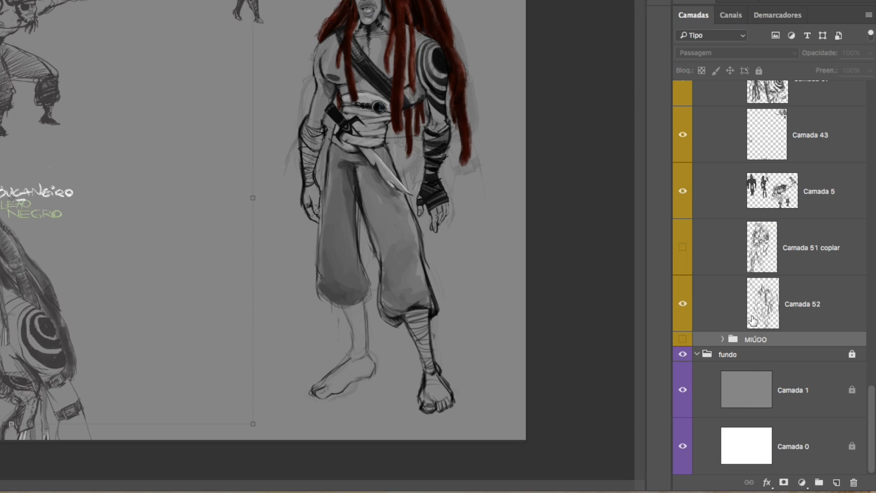
Collapse the infos piratas group and move it to the top of the layer stack, above the ref group.
left_click_drag(872, 414, 863, 221)
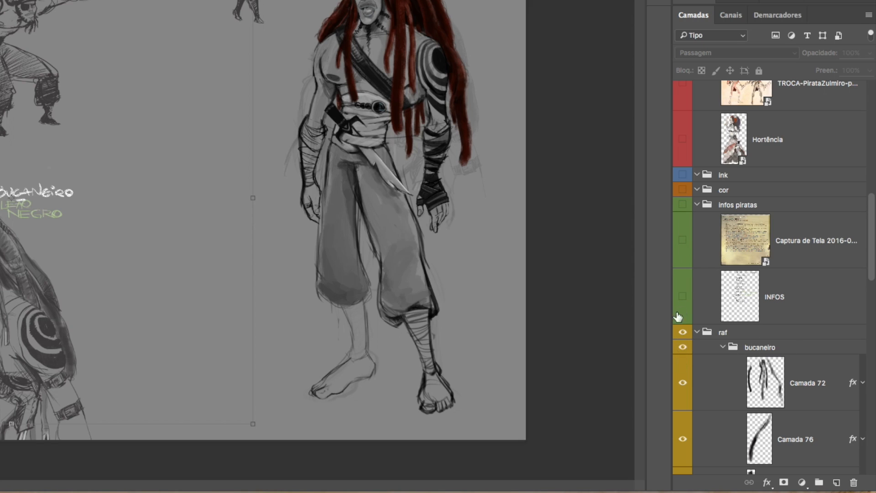
left_click(705, 208)
left_click(696, 205)
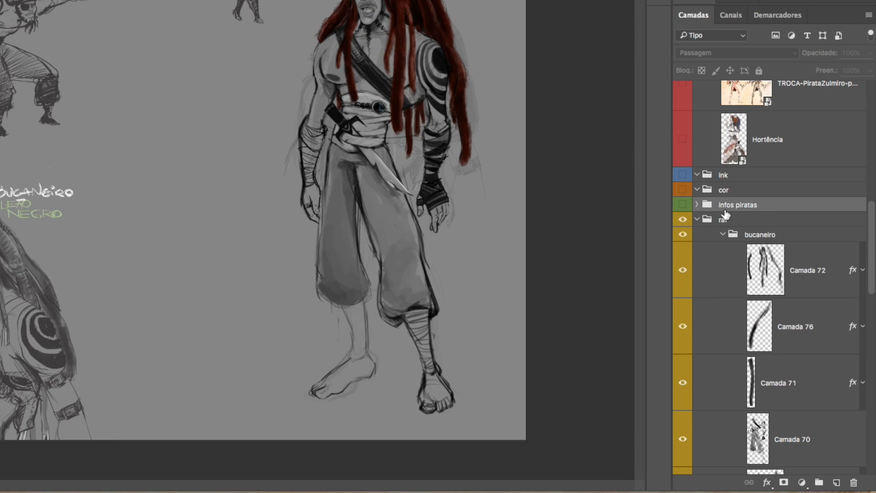
left_click_drag(750, 205, 743, 81)
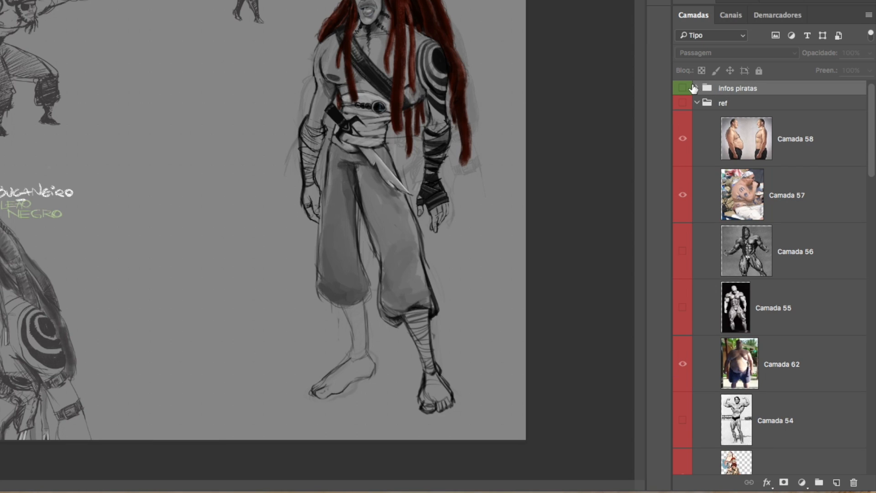
Make the infos piratas group visible, expand it, and show its screenshot layer briefly before hiding that layer again.
left_click(683, 88)
left_click(696, 88)
left_click(685, 122)
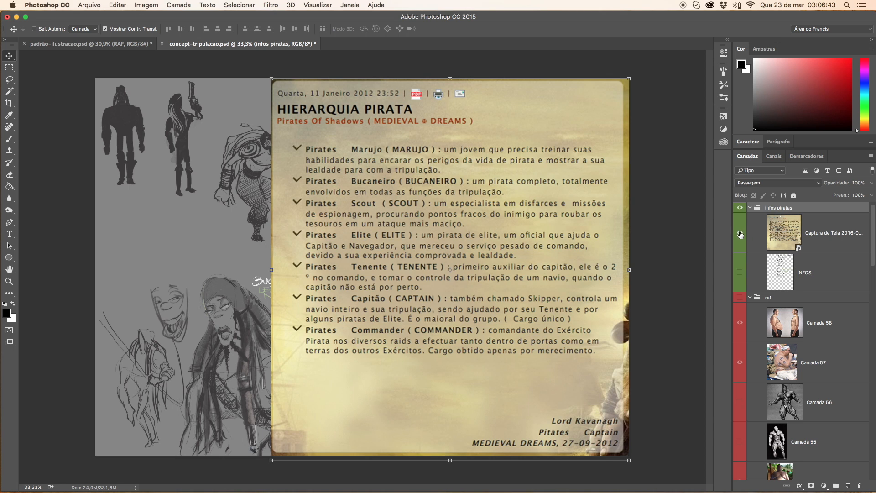
left_click(740, 235)
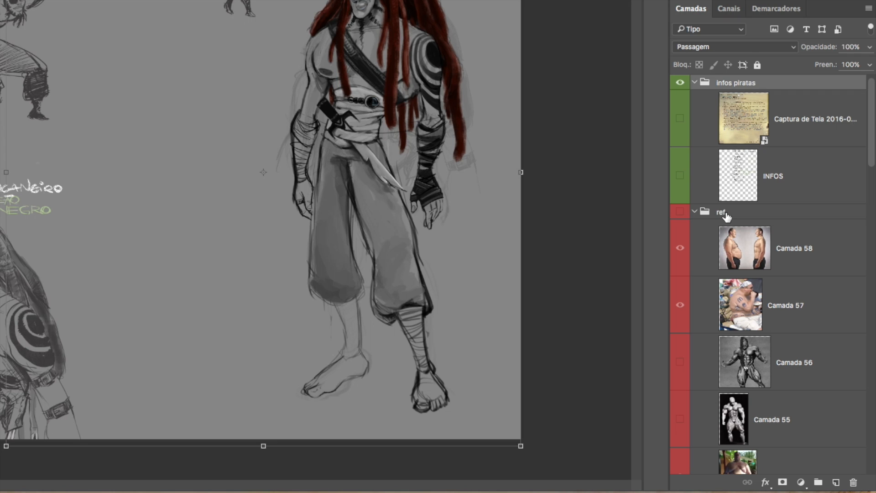
Make the ref group active and look through the layers from the references down to the bucaneiro subgroup.
left_click(770, 296)
scroll(752, 265, "down", 15)
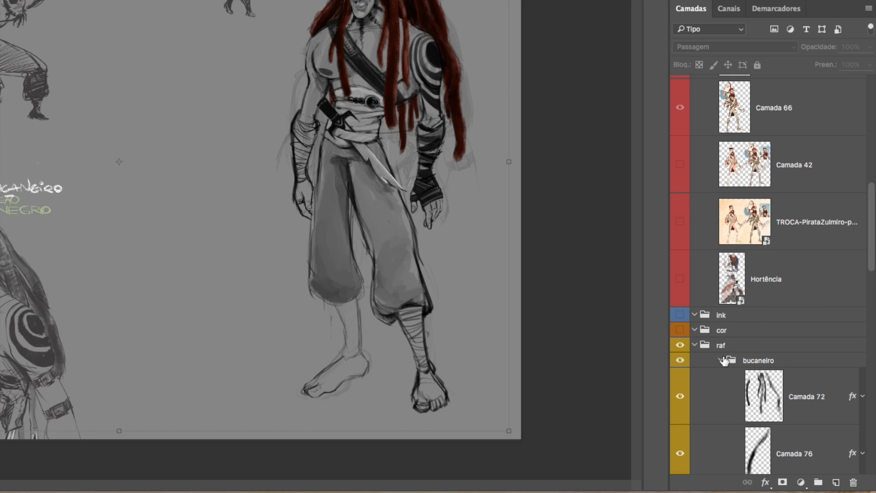
left_click_drag(873, 269, 872, 329)
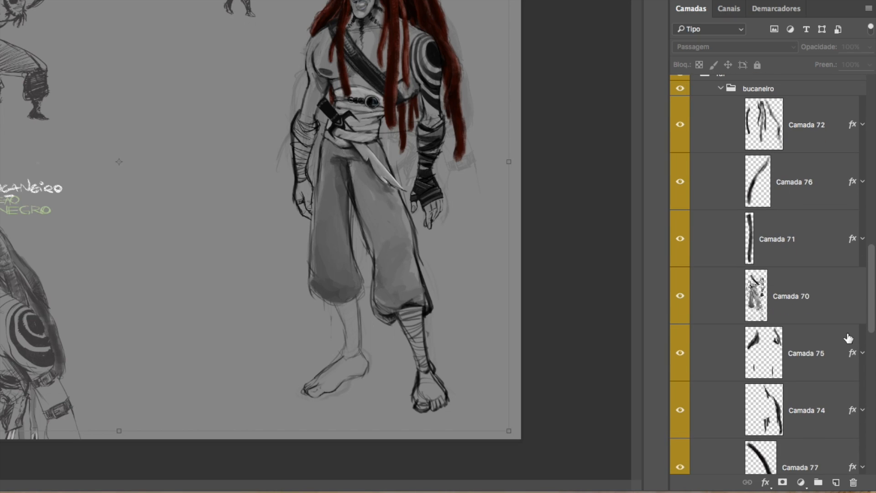
scroll(871, 269, "up", 5)
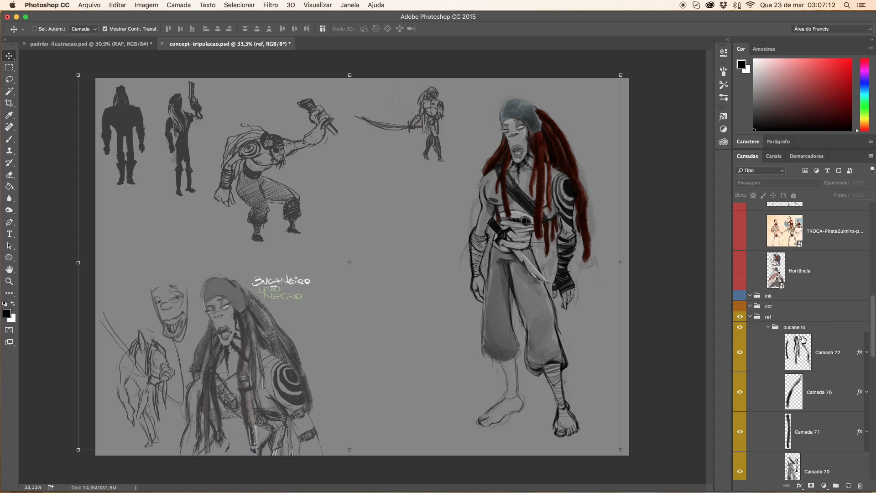
Zoom in on the large standing pirate's face and select the layer containing the eye, Camada 68, directly from the canvas.
key("super+space")
left_click_drag(515, 130, 616, 89)
left_click_drag(616, 89, 544, 199)
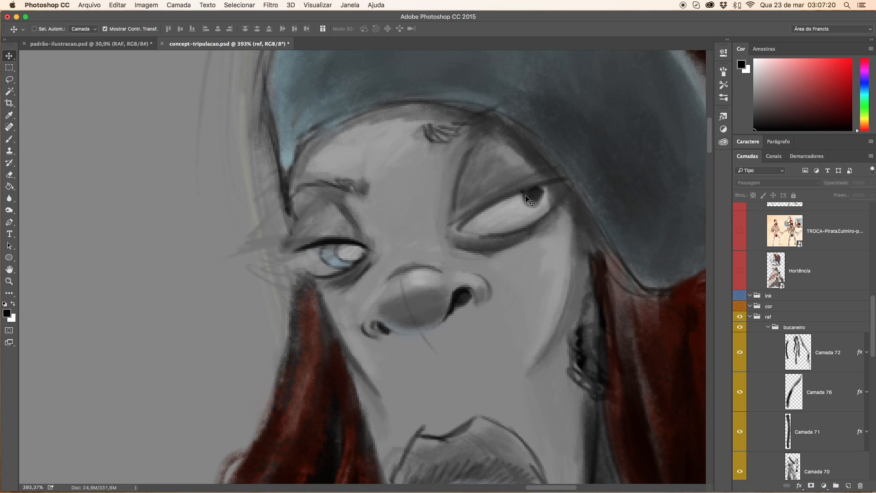
key("super")
left_click(538, 196, "super")
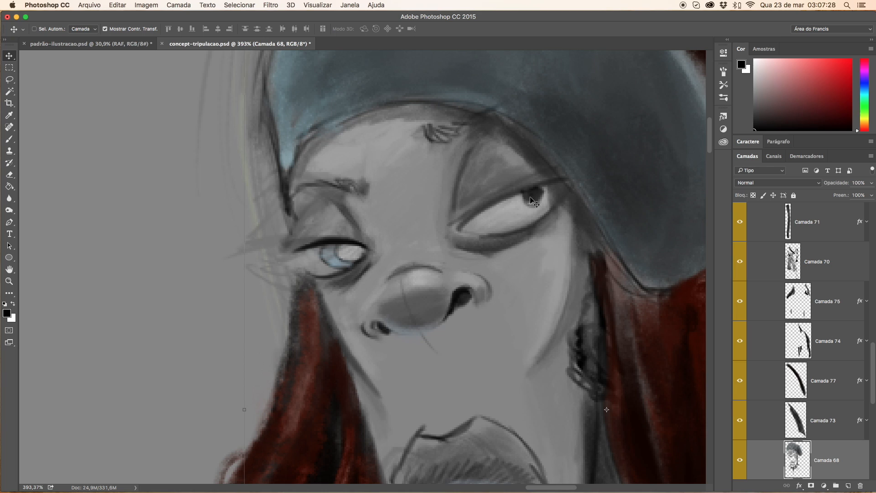
left_click(533, 197, "super")
Make the raf group active, list the layers under the pirate's eye on the canvas and close the list without choosing one.
scroll(839, 316, "up", 10)
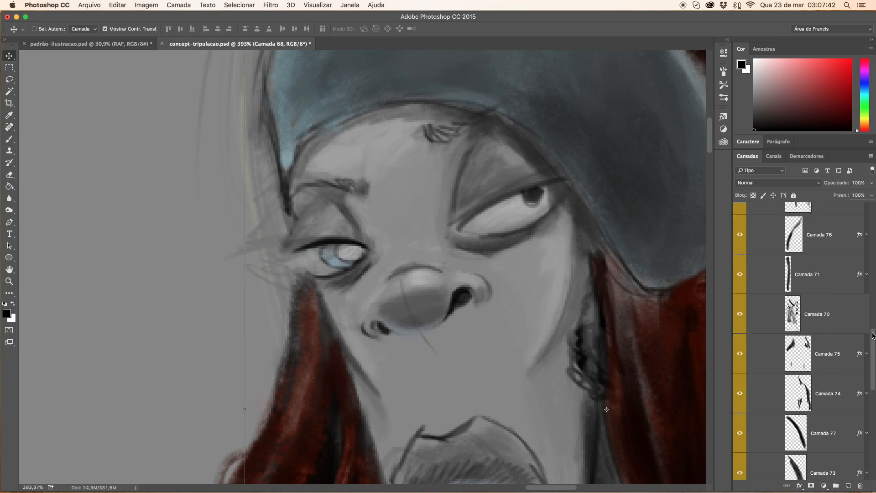
left_click(776, 339)
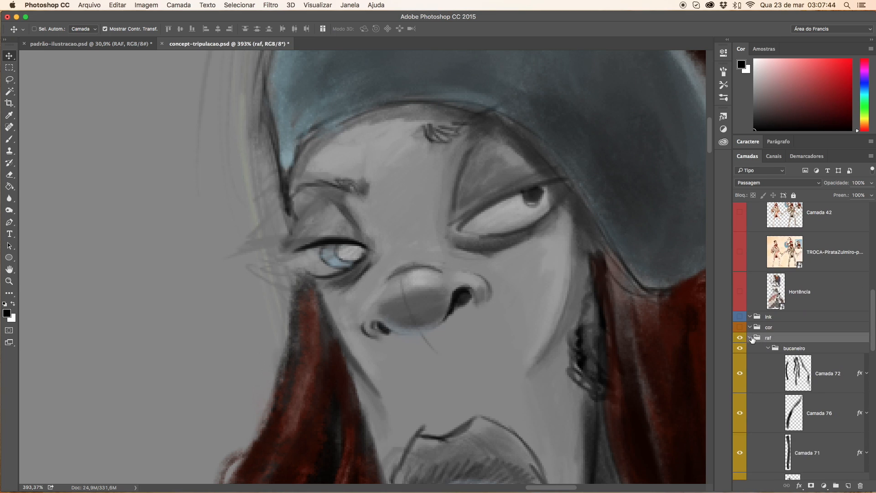
key("ctrl")
right_click(534, 197)
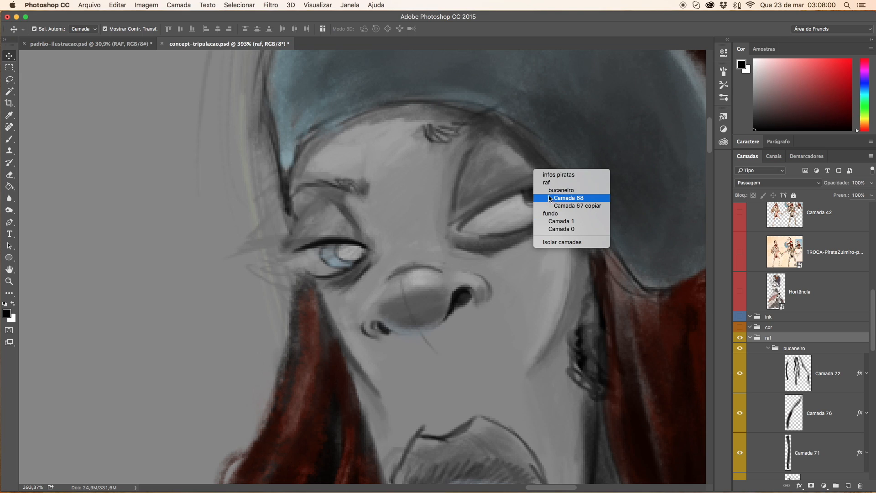
left_click(526, 193)
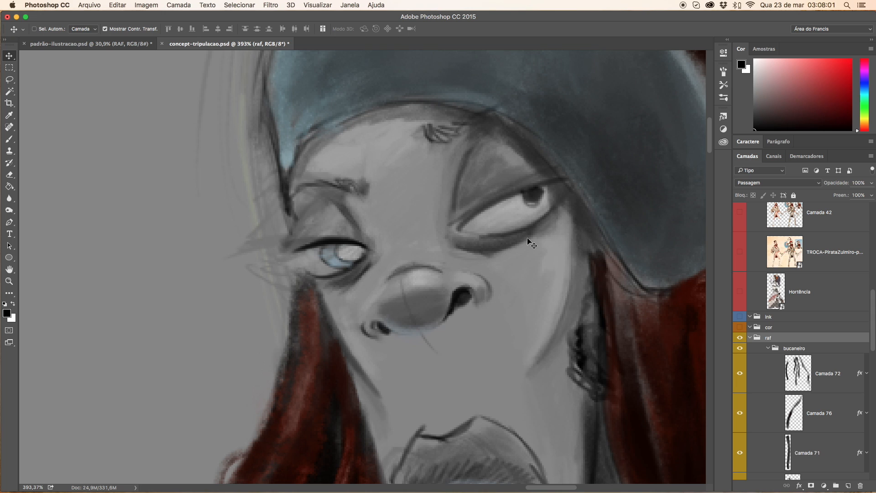
Collapse the raf and fundo groups, return to the start of the layer stack and activate the Brush tool.
left_click_drag(522, 226, 466, 235)
left_click_drag(499, 289, 567, 191)
left_click_drag(543, 256, 510, 269)
left_click_drag(509, 269, 507, 189)
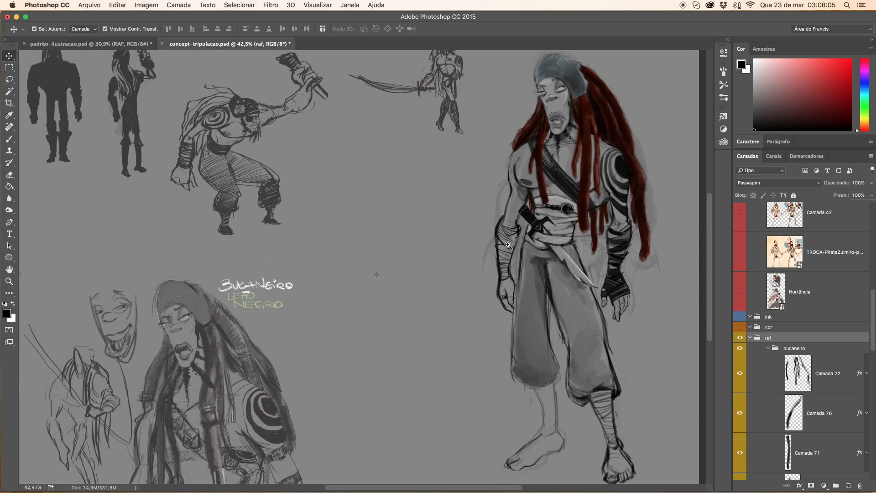
left_click_drag(519, 227, 497, 228)
left_click_drag(566, 257, 526, 270)
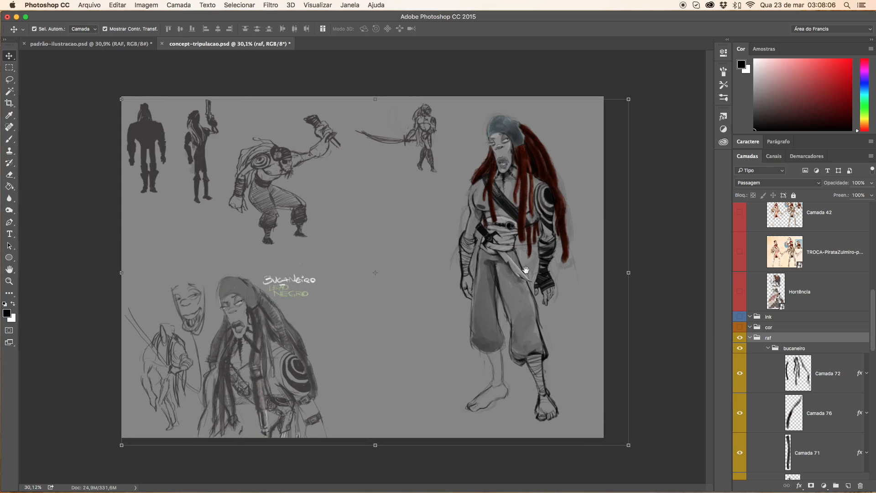
left_click(750, 337)
left_click(749, 394)
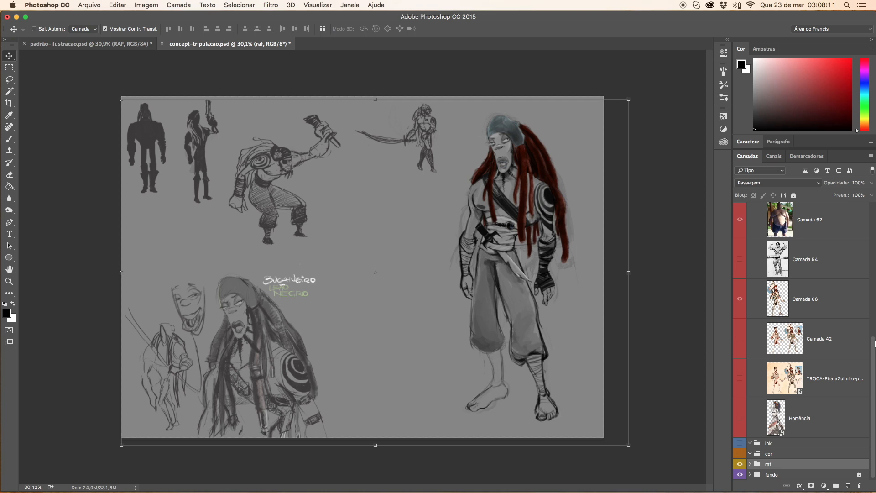
left_click_drag(873, 352, 873, 217)
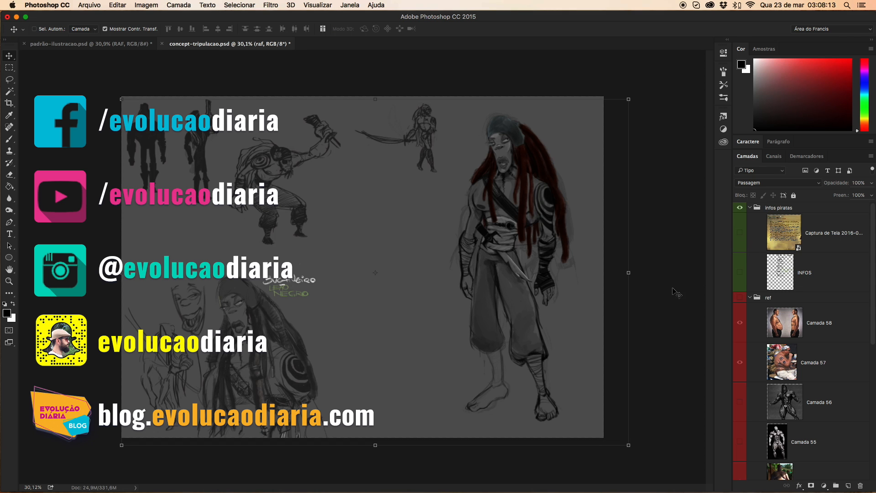
key("b")
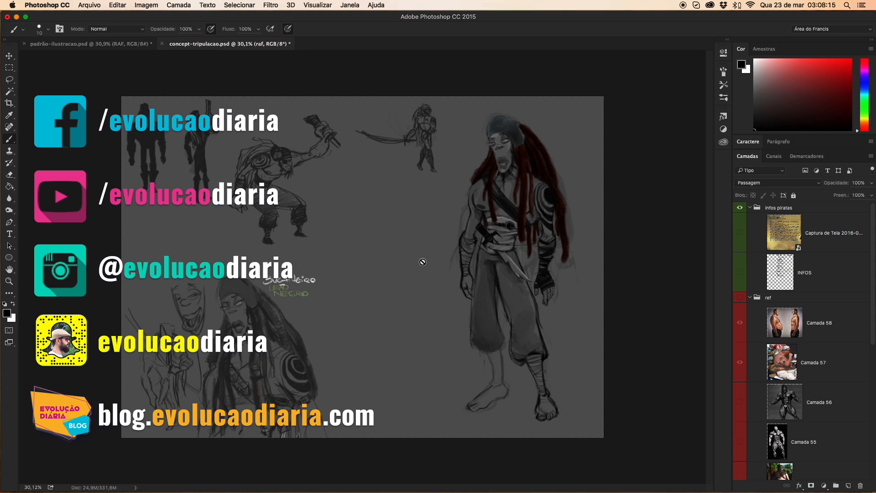